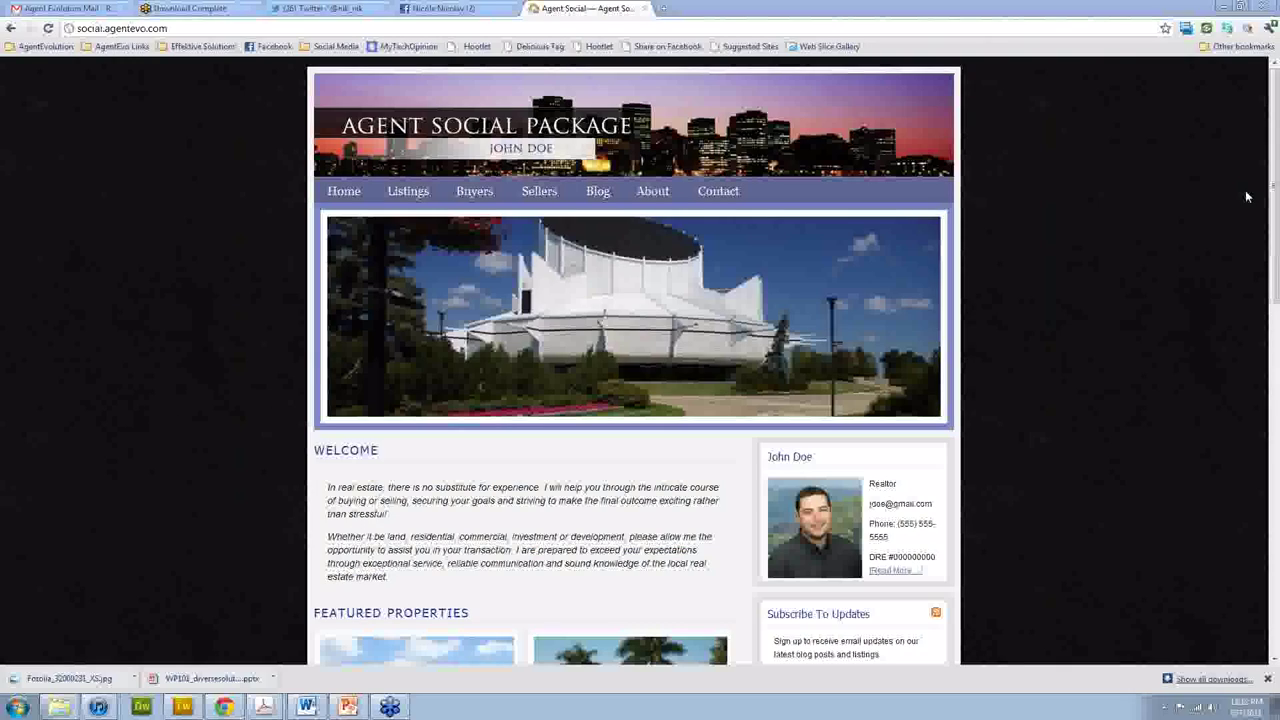
# Open the site's WordPress admin login page at social.agentevo.com/wp-admin in a new browser tab.
pyautogui.moveTo(148, 28); pyautogui.dragTo(494, 36)
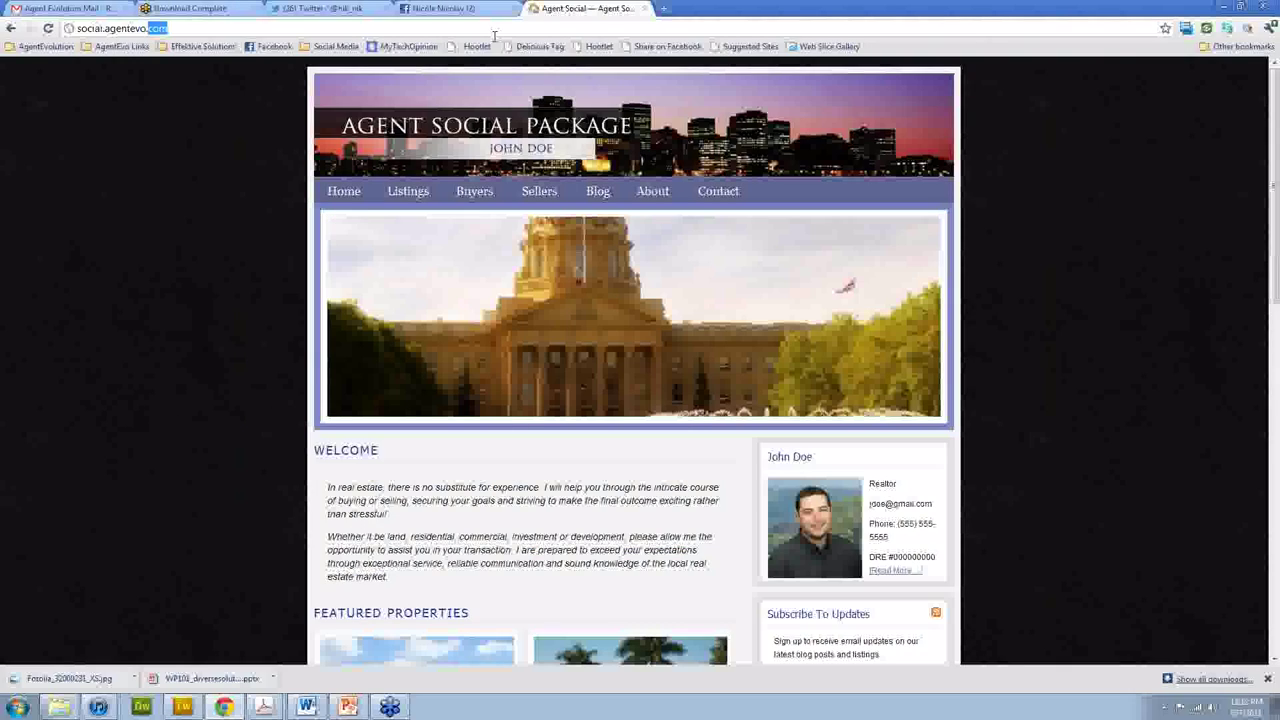
pyautogui.hotkey('alt', 'Return')
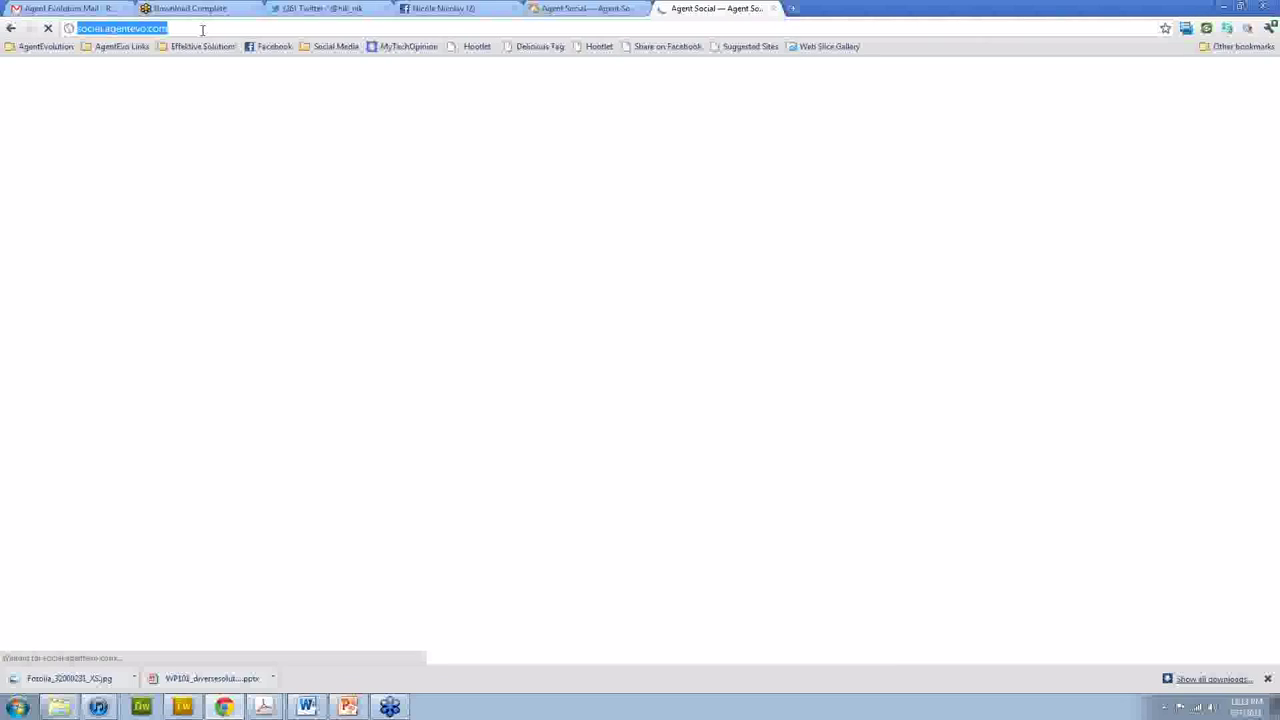
pyautogui.click(202, 30)
pyautogui.write('/wp-a')
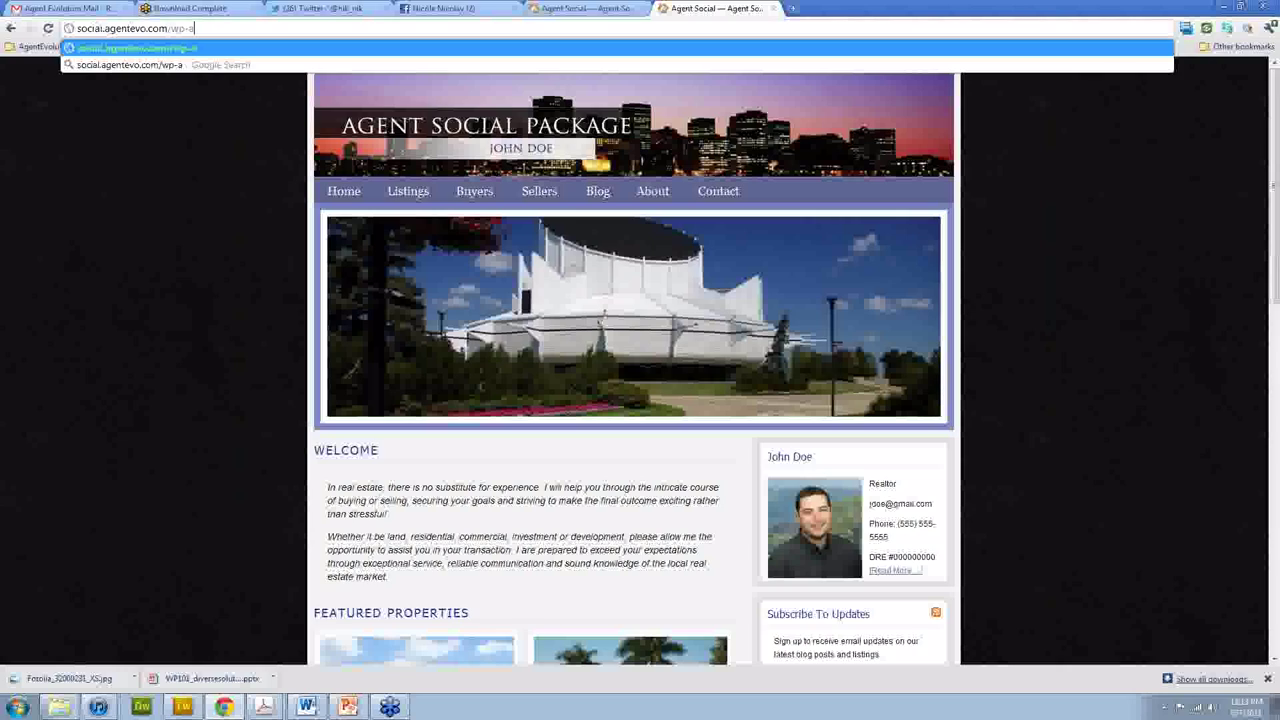
pyautogui.press('Return')
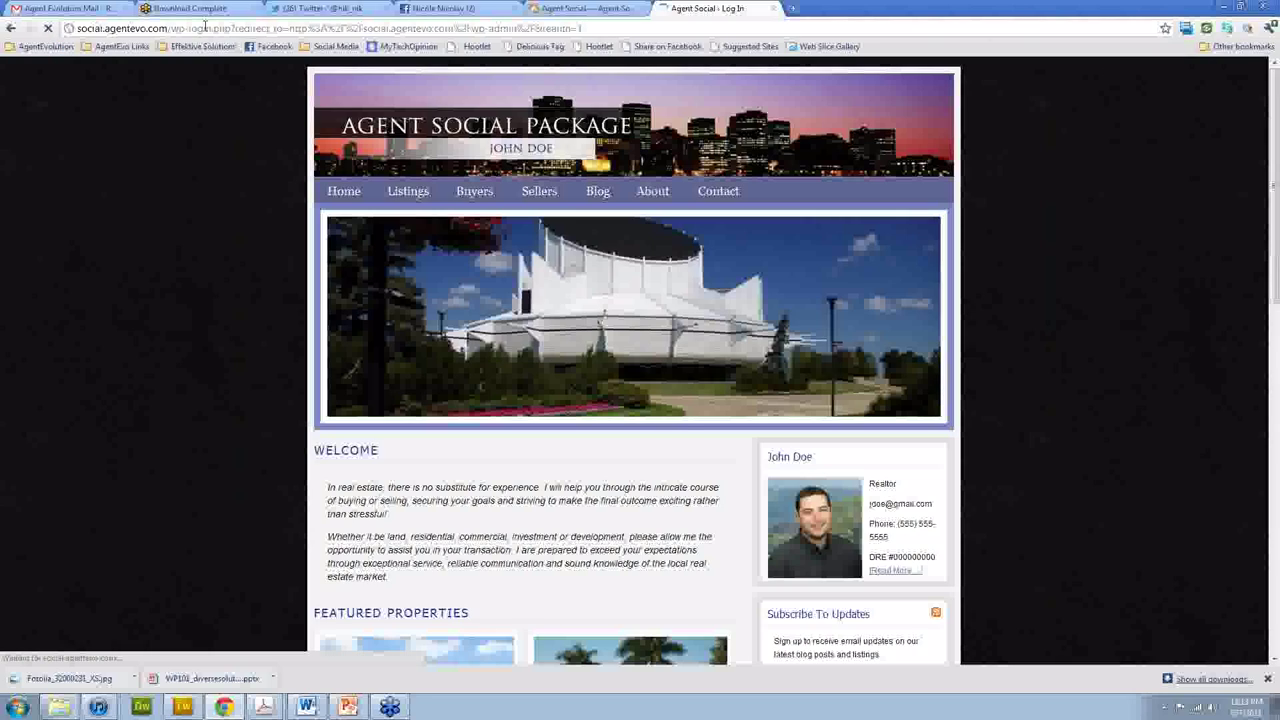
# Log in with the username agentevo and the account password, and dismiss the browser's offer to save the password.
pyautogui.write('age')
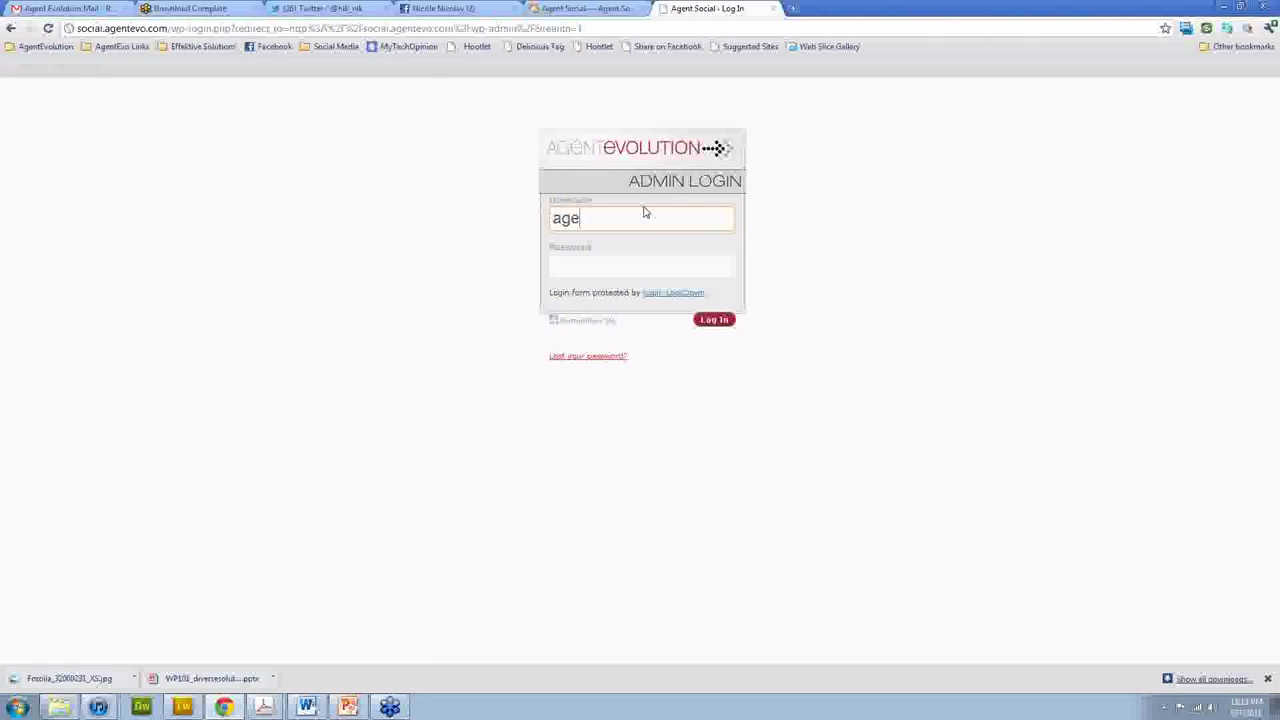
pyautogui.write('ntevo')
pyautogui.press('Tab')
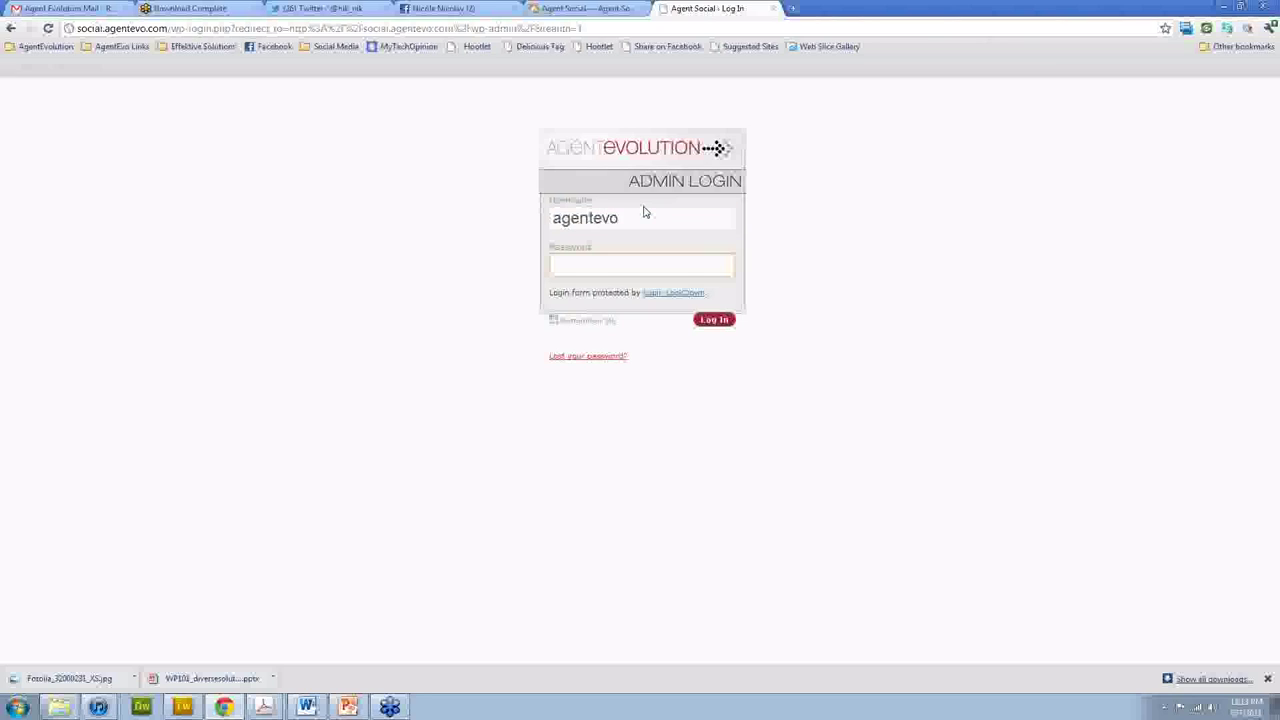
pyautogui.write('************')
pyautogui.press('Return')
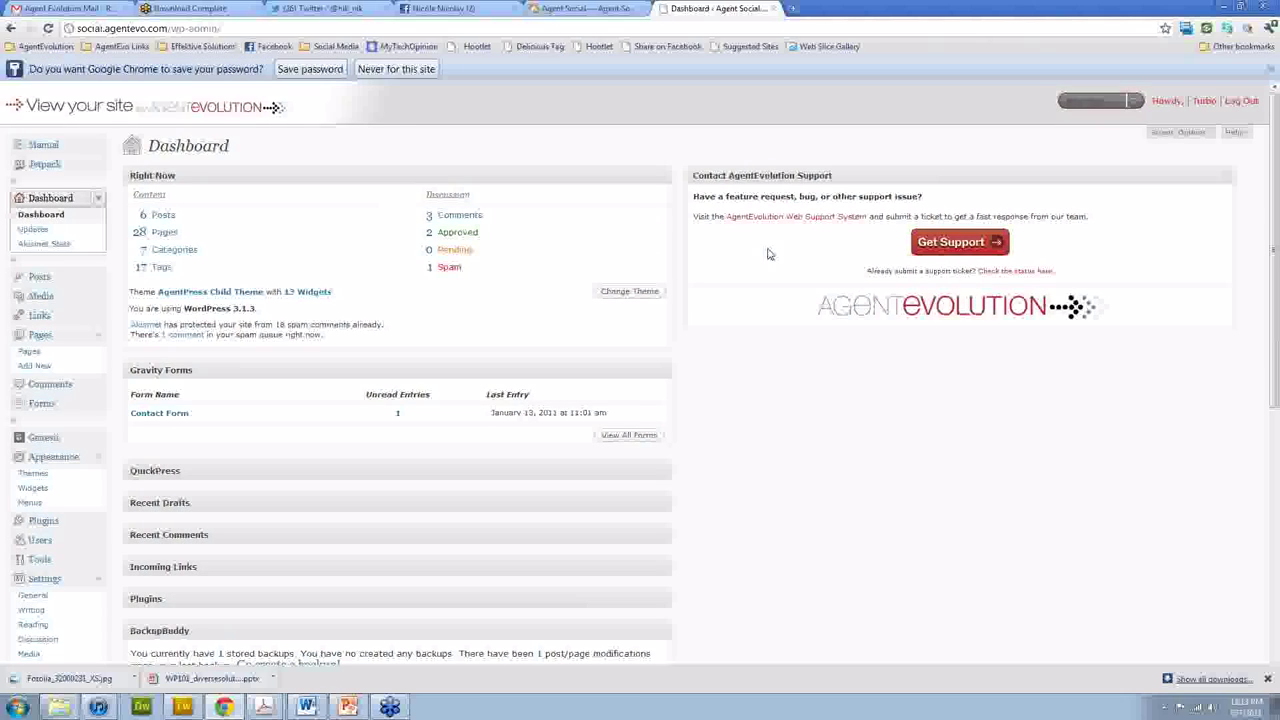
pyautogui.click(1270, 69)
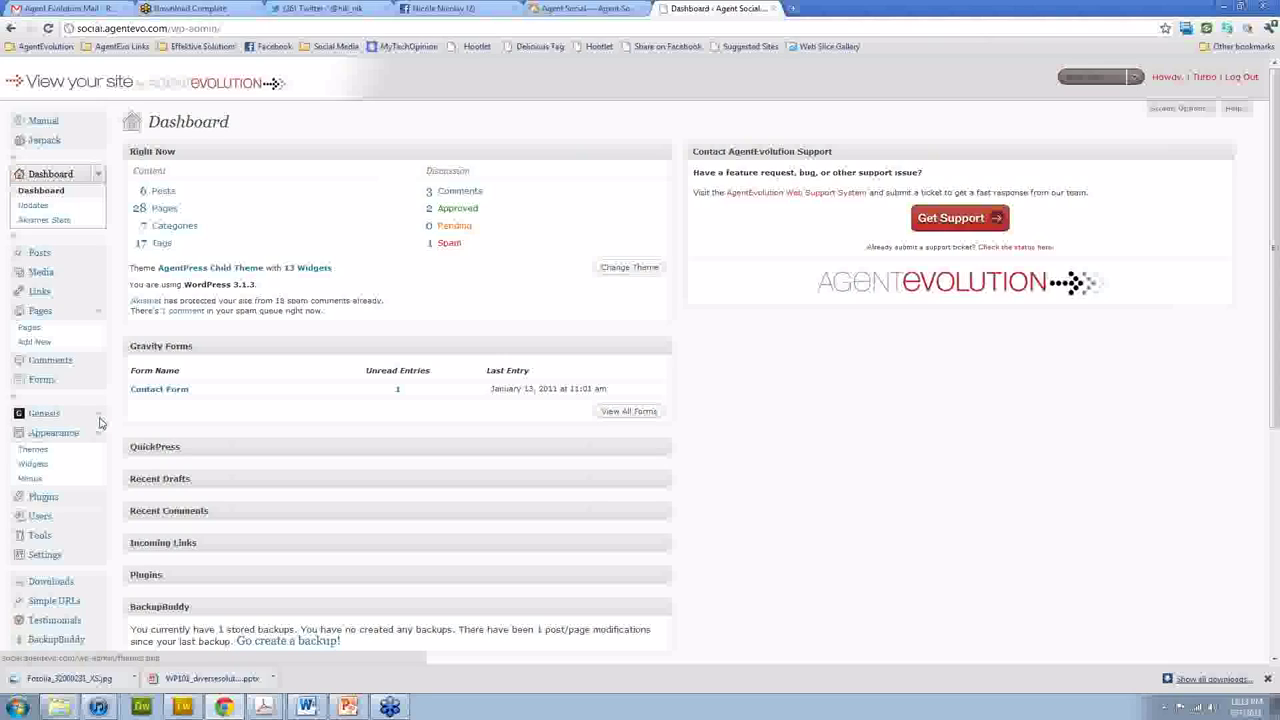
# Open the list of all site pages and compare its hierarchy with the About submenu on the live site.
pyautogui.click(100, 358)
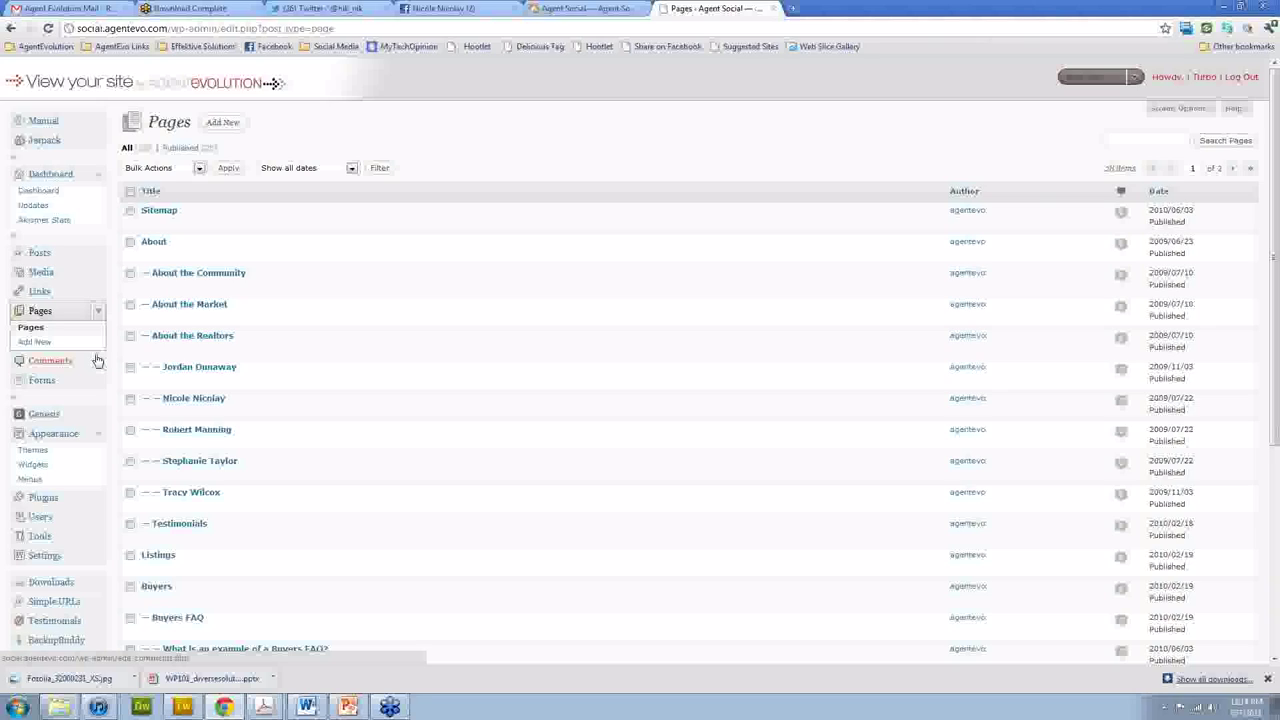
pyautogui.moveTo(233, 288)
pyautogui.click(590, 9)
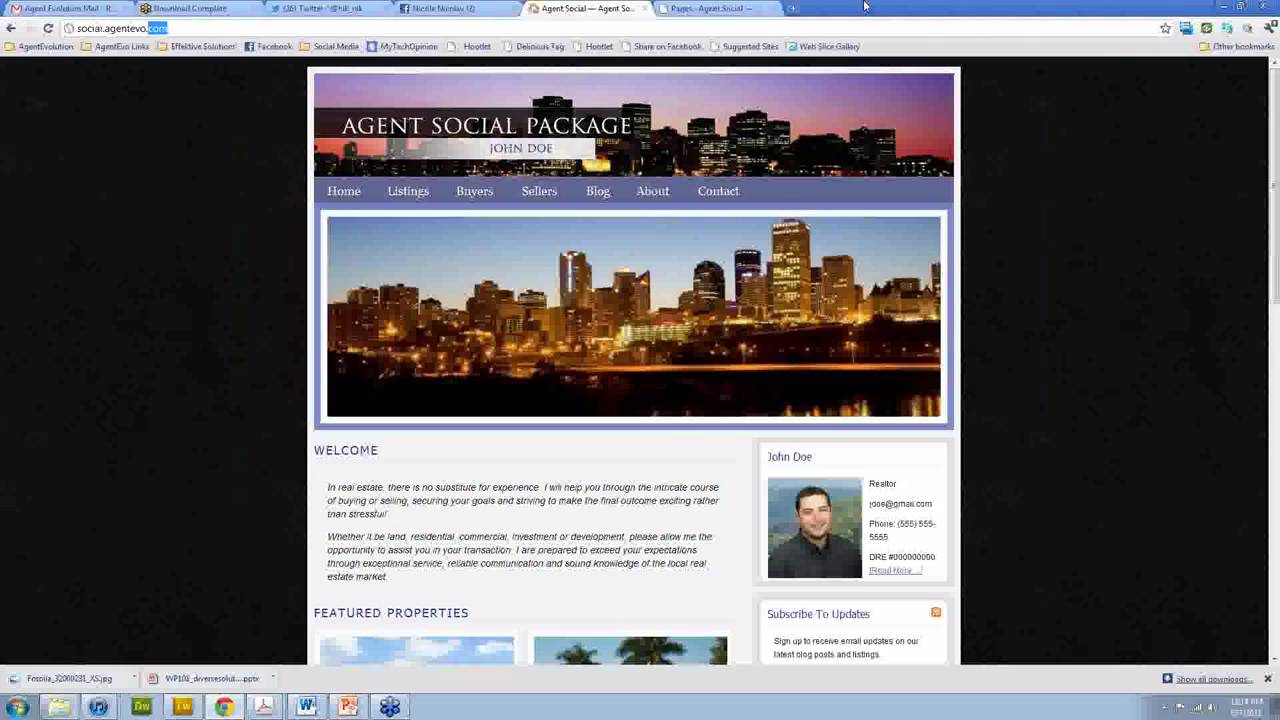
pyautogui.click(715, 8)
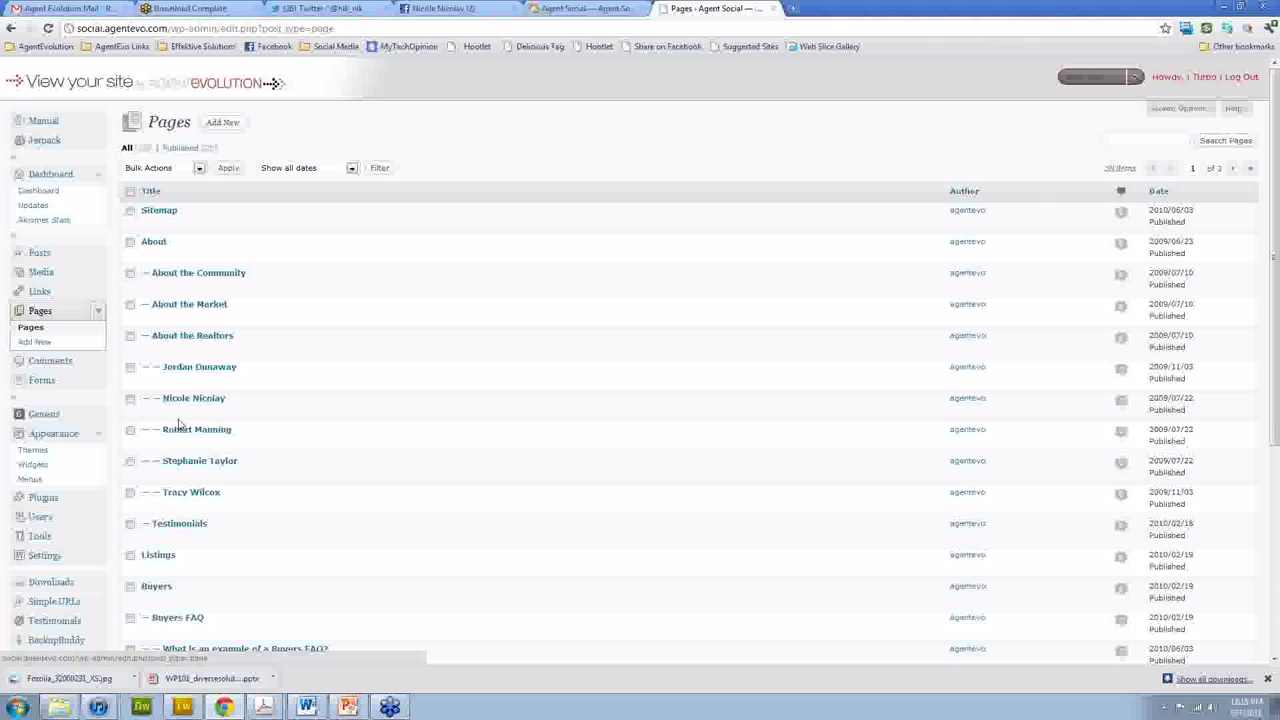
pyautogui.click(645, 8)
pyautogui.moveTo(644, 196)
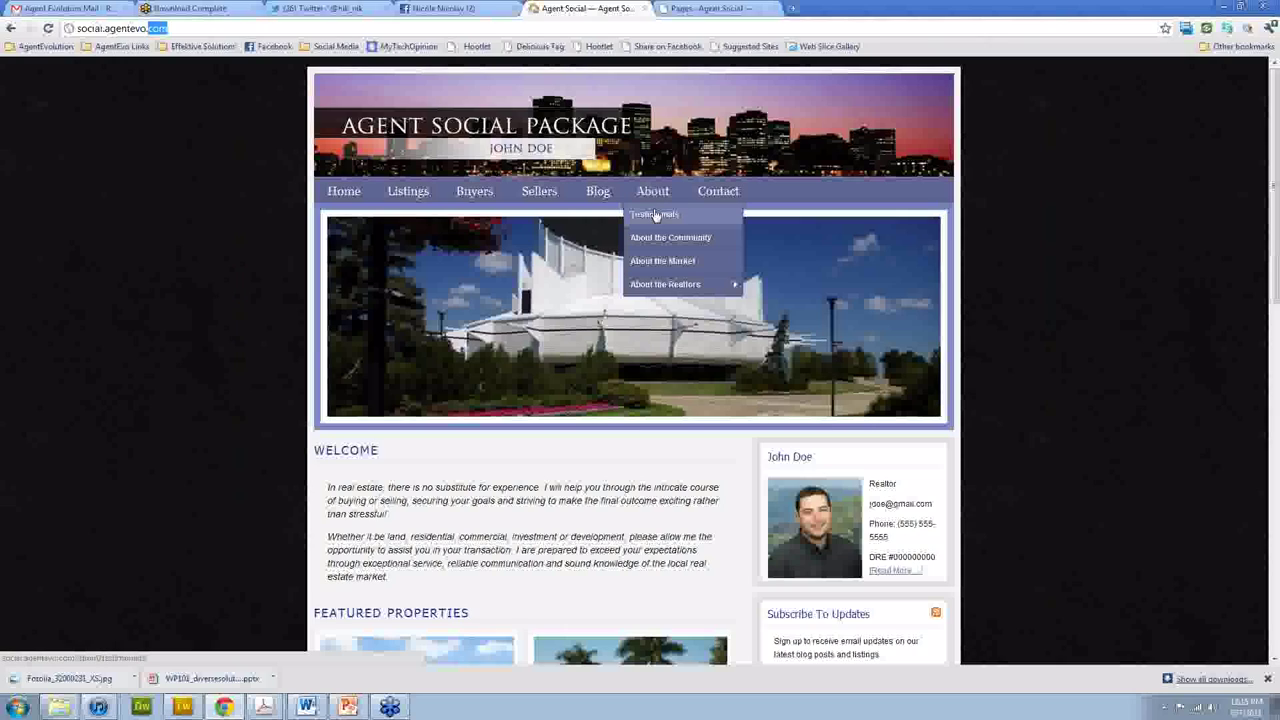
pyautogui.moveTo(658, 287)
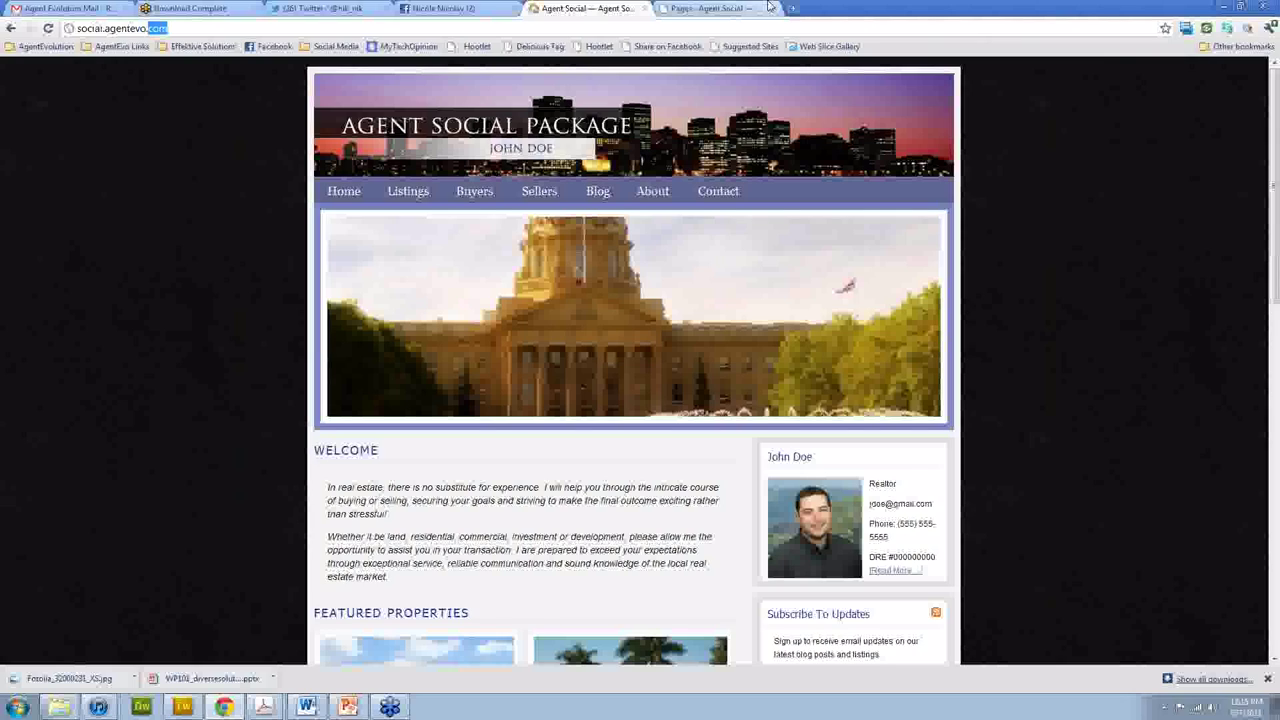
pyautogui.click(769, 7)
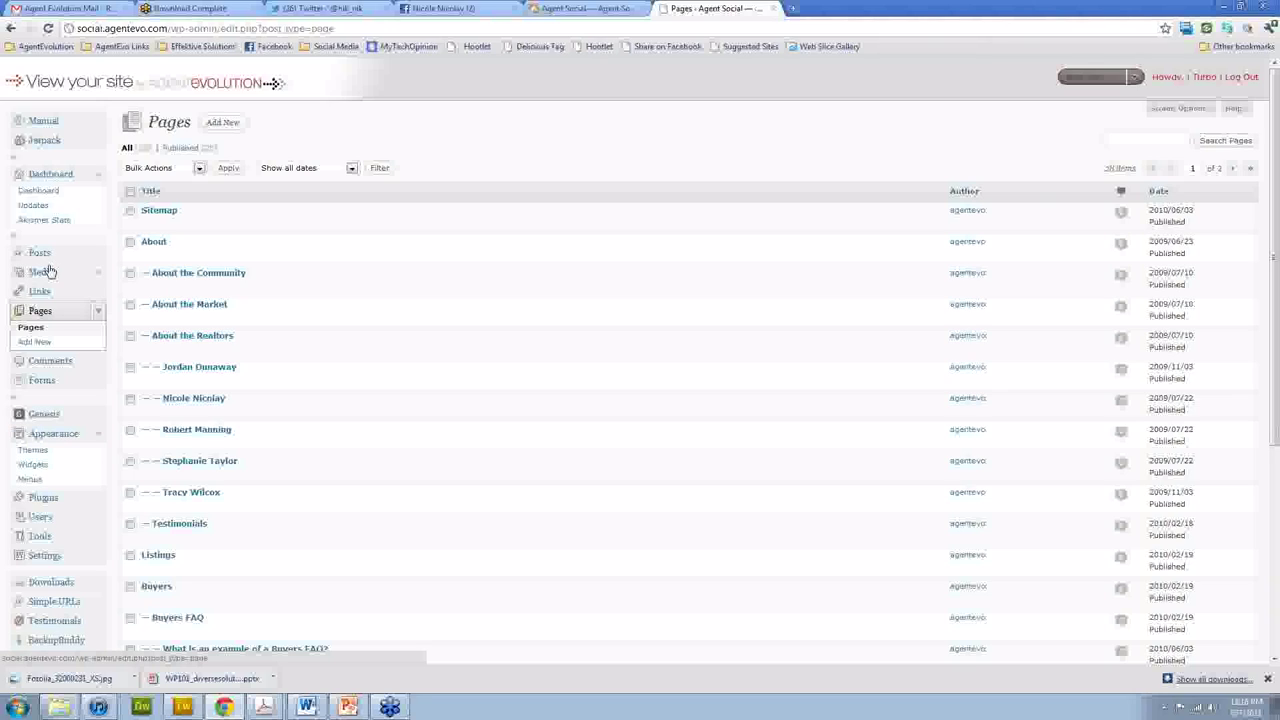
# In the Main Navigation menu, move Home Buyers Tip #1, #2 and #3 above Buyers FAQ under Buyers and save the menu.
pyautogui.click(40, 487)
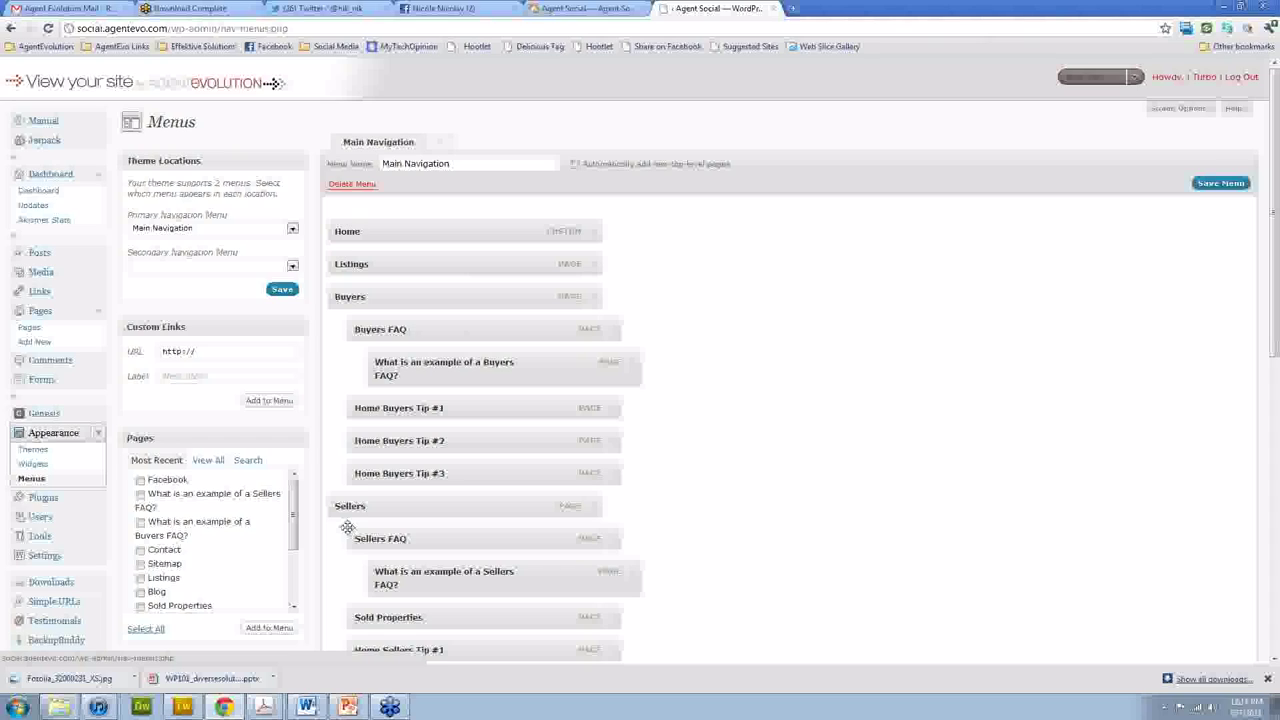
pyautogui.scroll(-5, 350, 520)
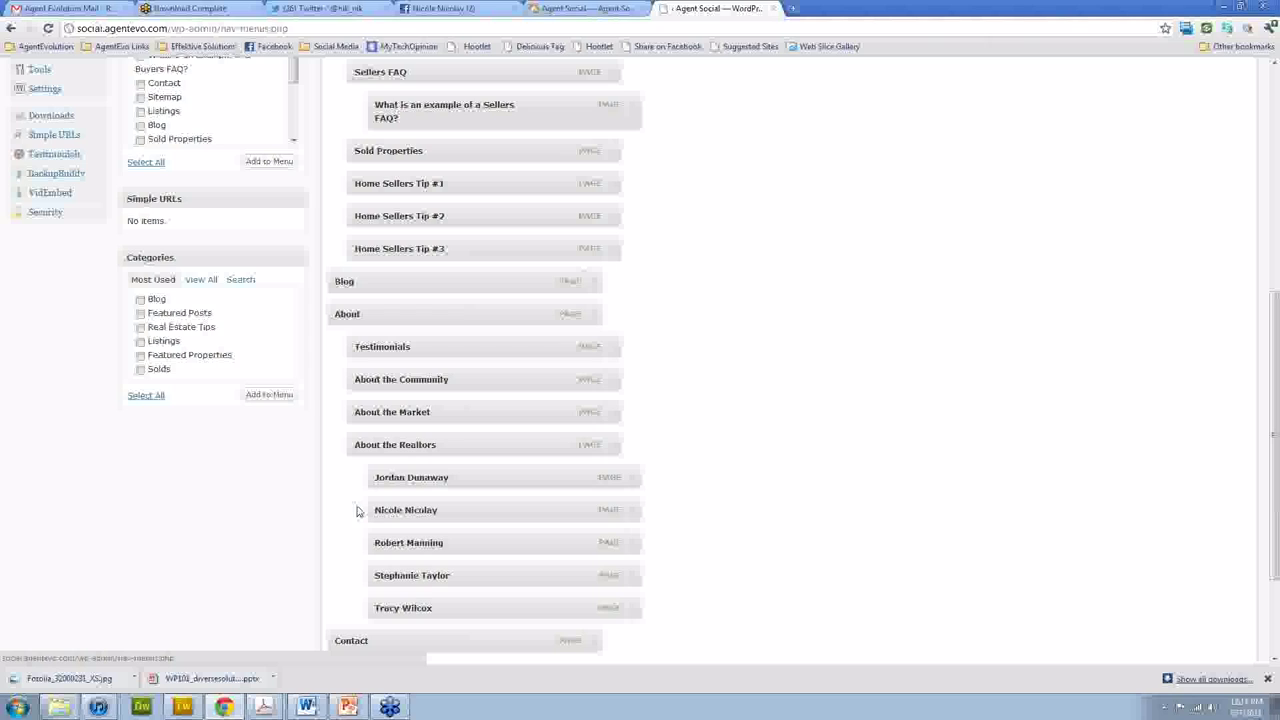
pyautogui.scroll(-1, 357, 511)
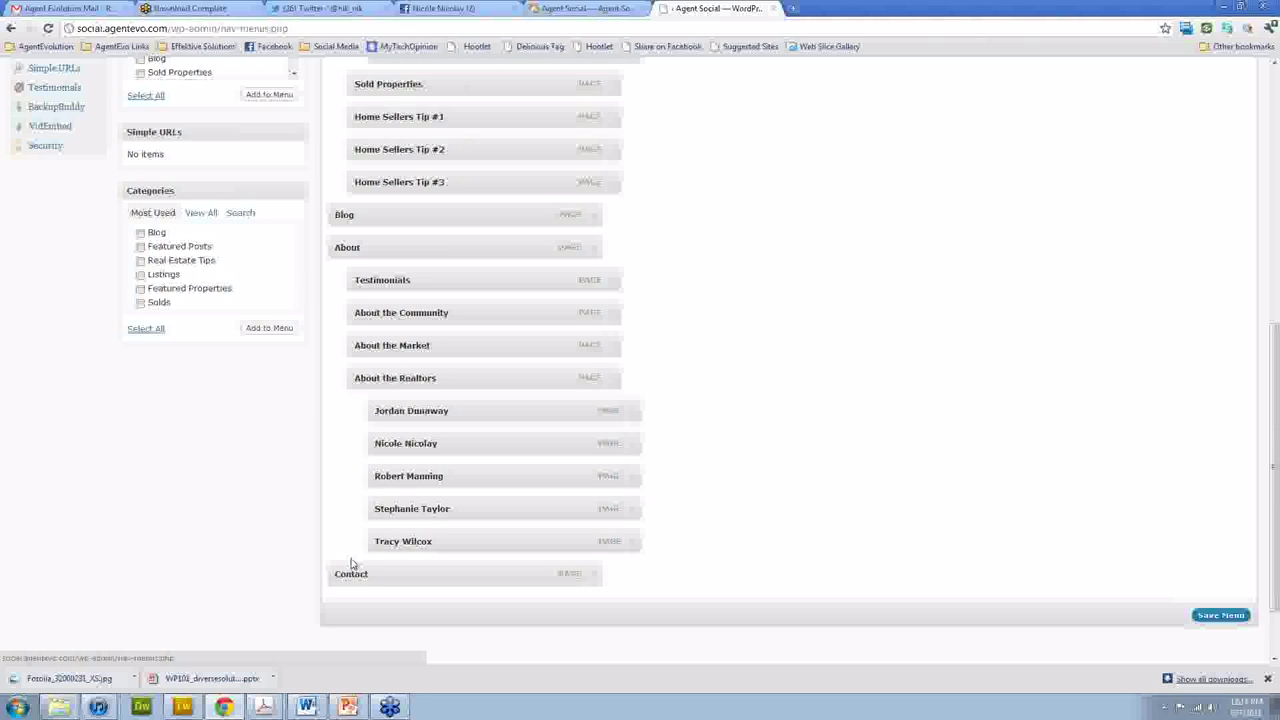
pyautogui.hotkey('ctrl', 'shift', 'Tab')
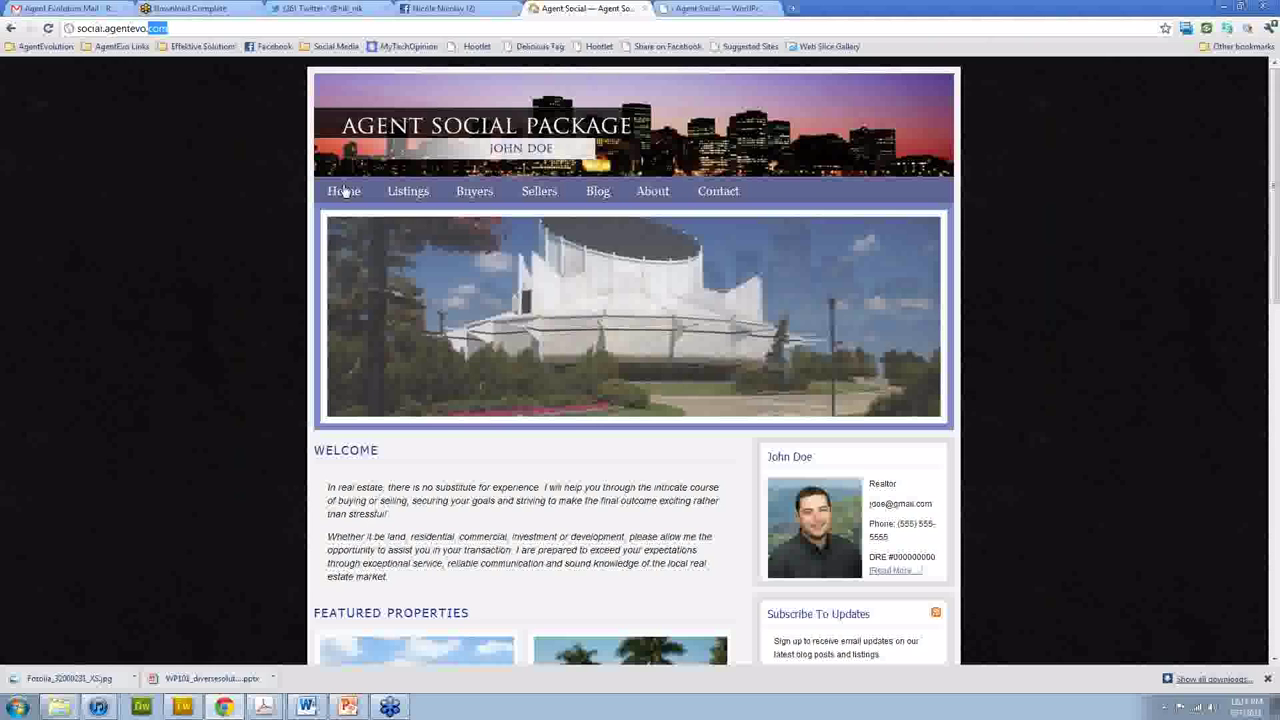
pyautogui.click(759, 9)
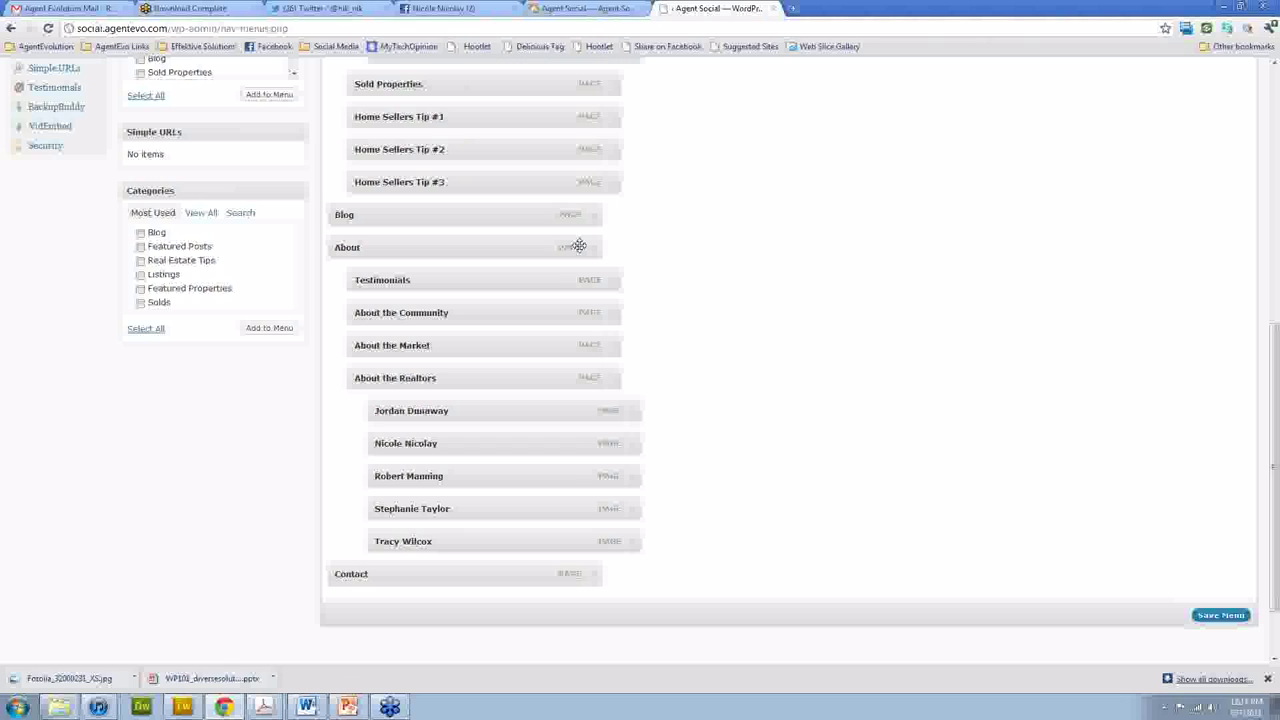
pyautogui.scroll(4, 460, 255)
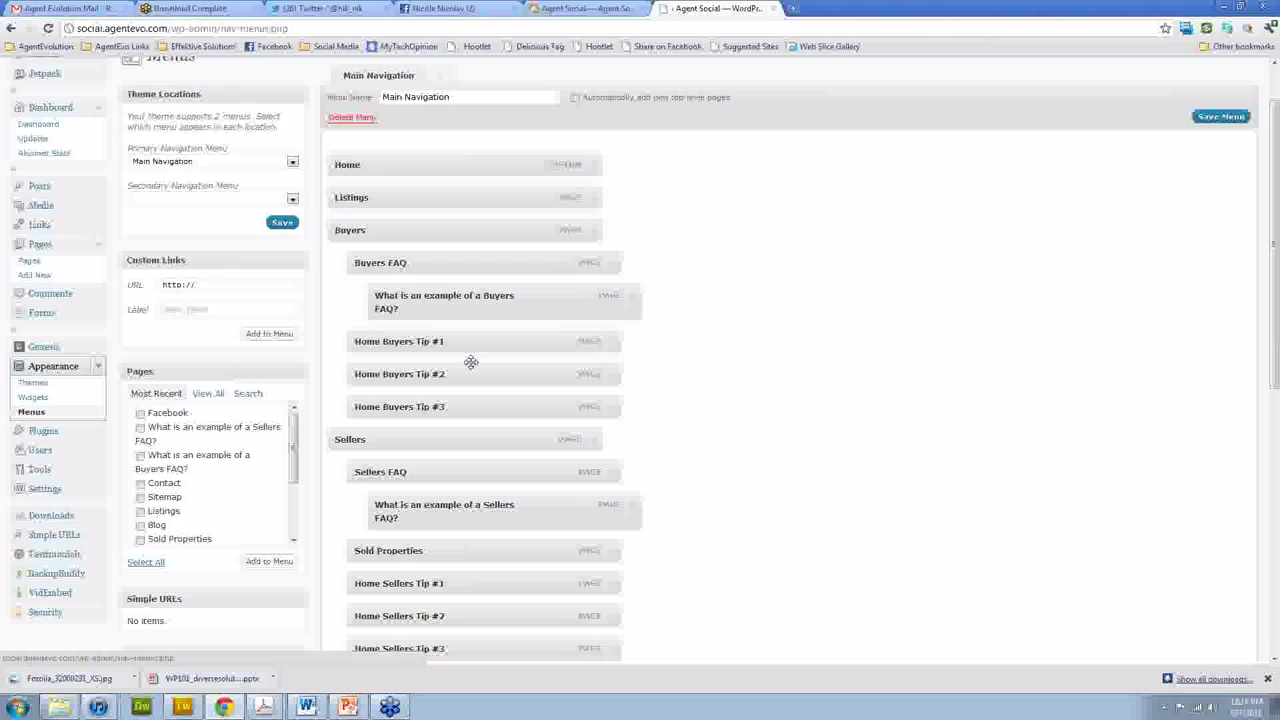
pyautogui.moveTo(470, 345); pyautogui.dragTo(467, 262)
pyautogui.moveTo(440, 374); pyautogui.dragTo(430, 298)
pyautogui.moveTo(450, 407); pyautogui.dragTo(450, 328)
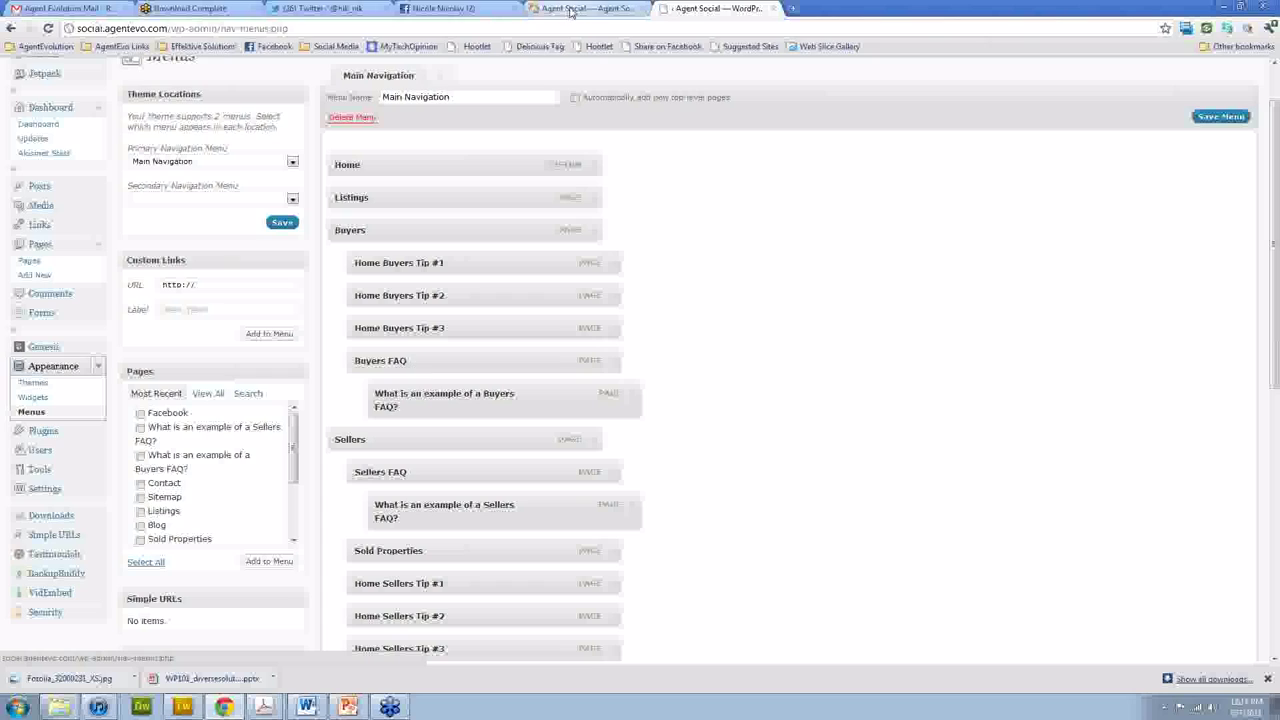
pyautogui.press('F5')
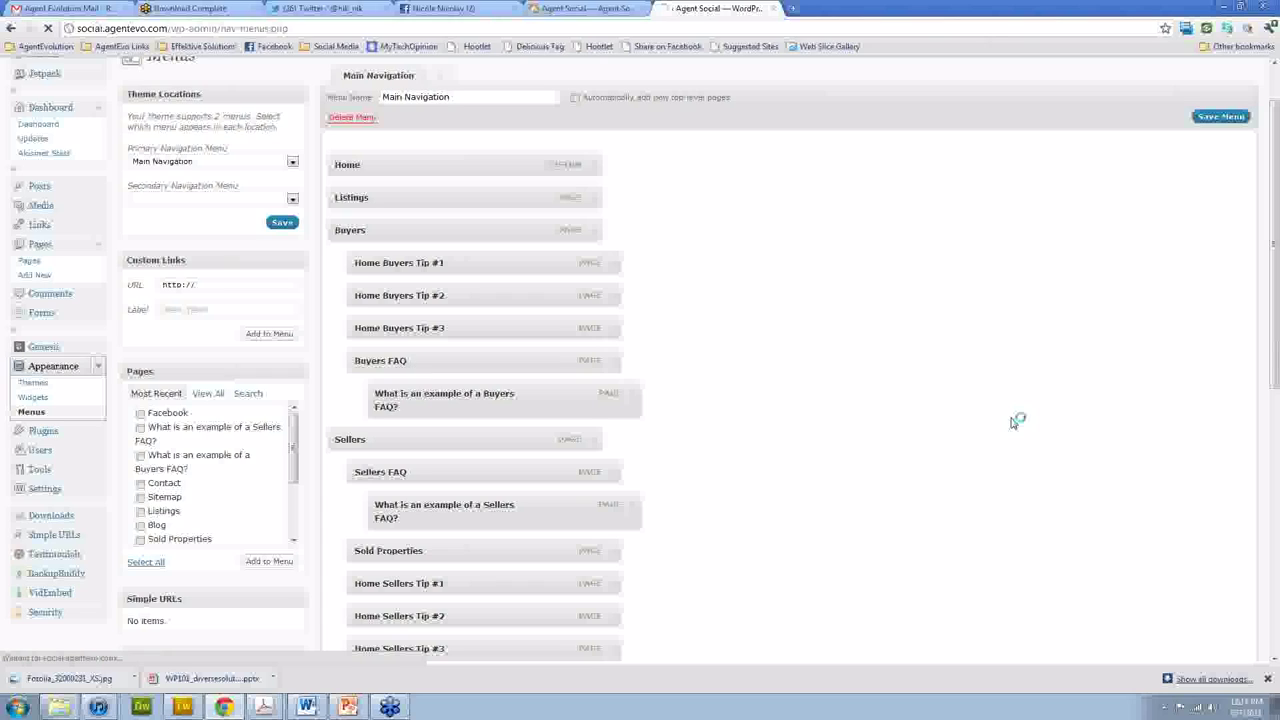
# Reload the live site's home page and check the order of the items in the Buyers submenu.
pyautogui.click(580, 10)
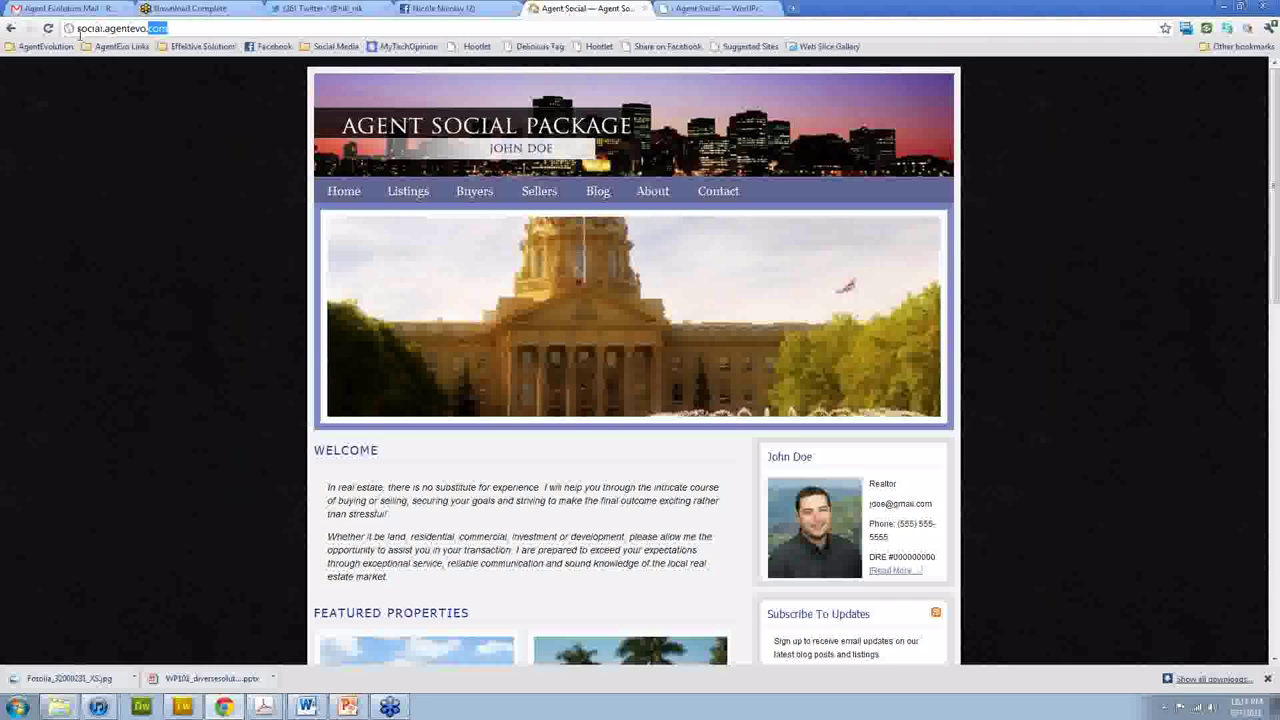
pyautogui.press('Return')
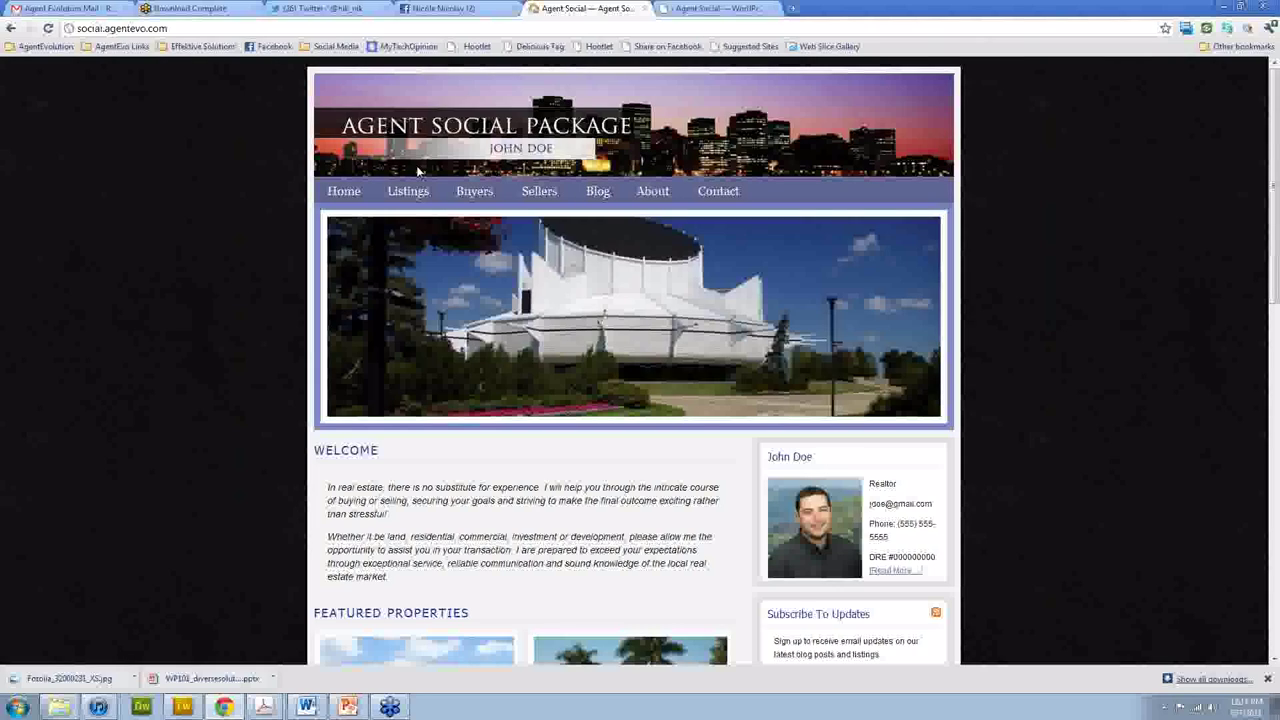
pyautogui.moveTo(466, 193)
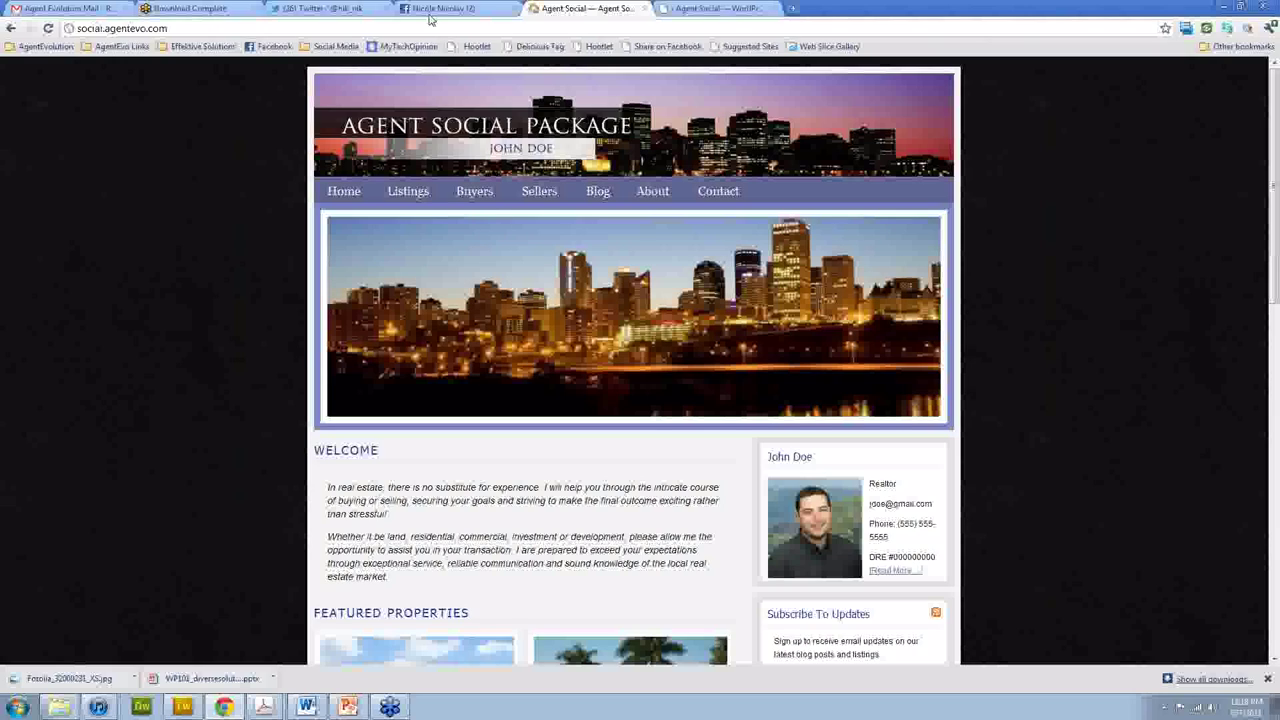
# Return to the menu editor and create a new custom menu named Secondary Nav.
pyautogui.hotkey('ctrl', 'Tab')
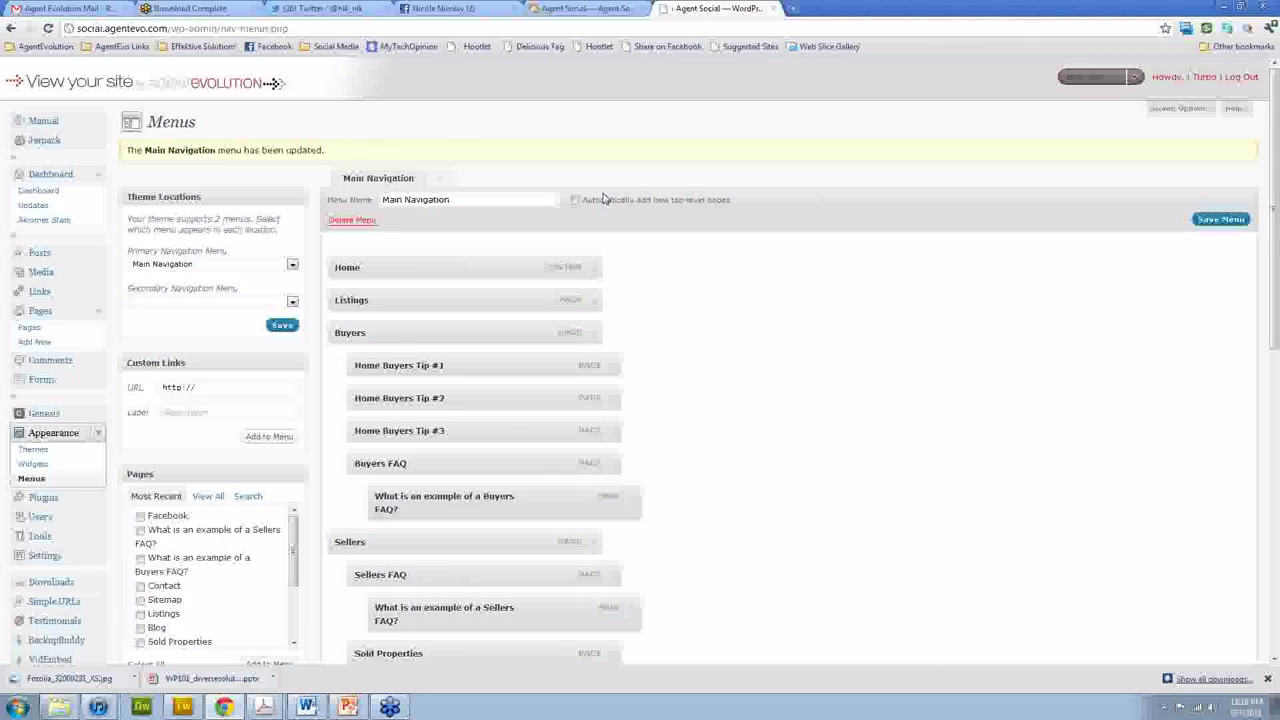
pyautogui.scroll(-1, 576, 234)
pyautogui.scroll(1, 576, 234)
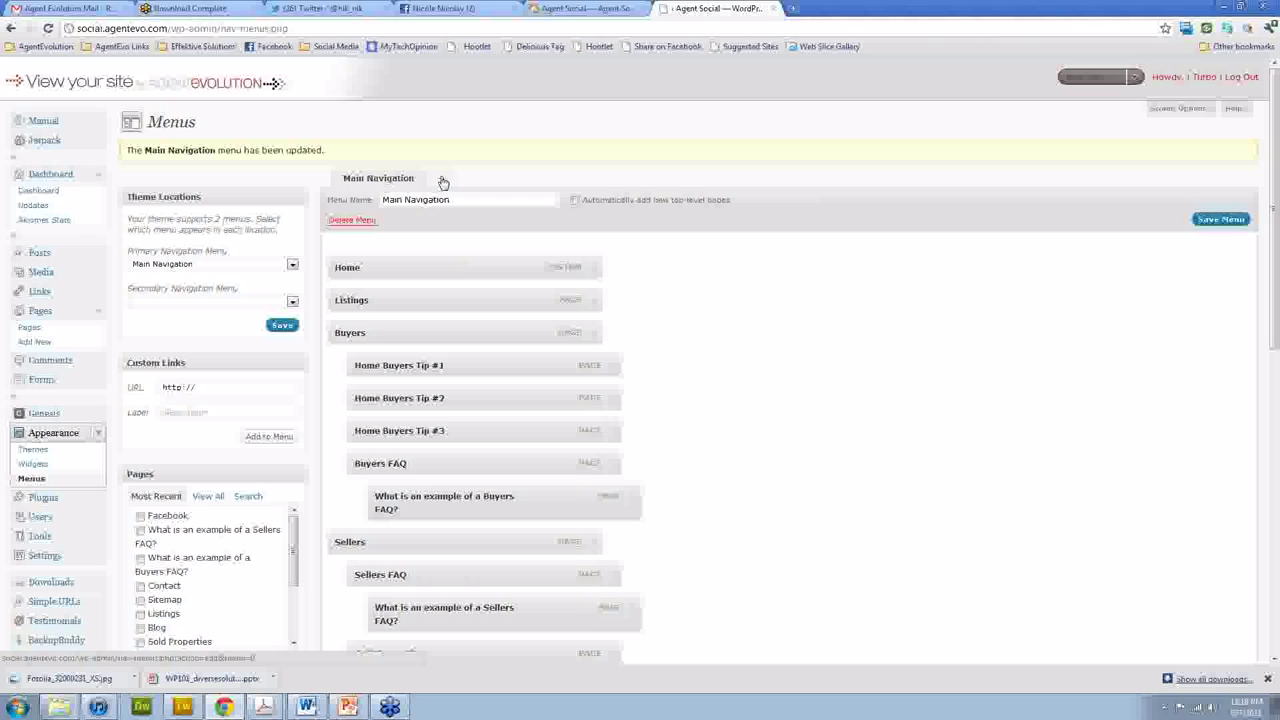
pyautogui.click(442, 180)
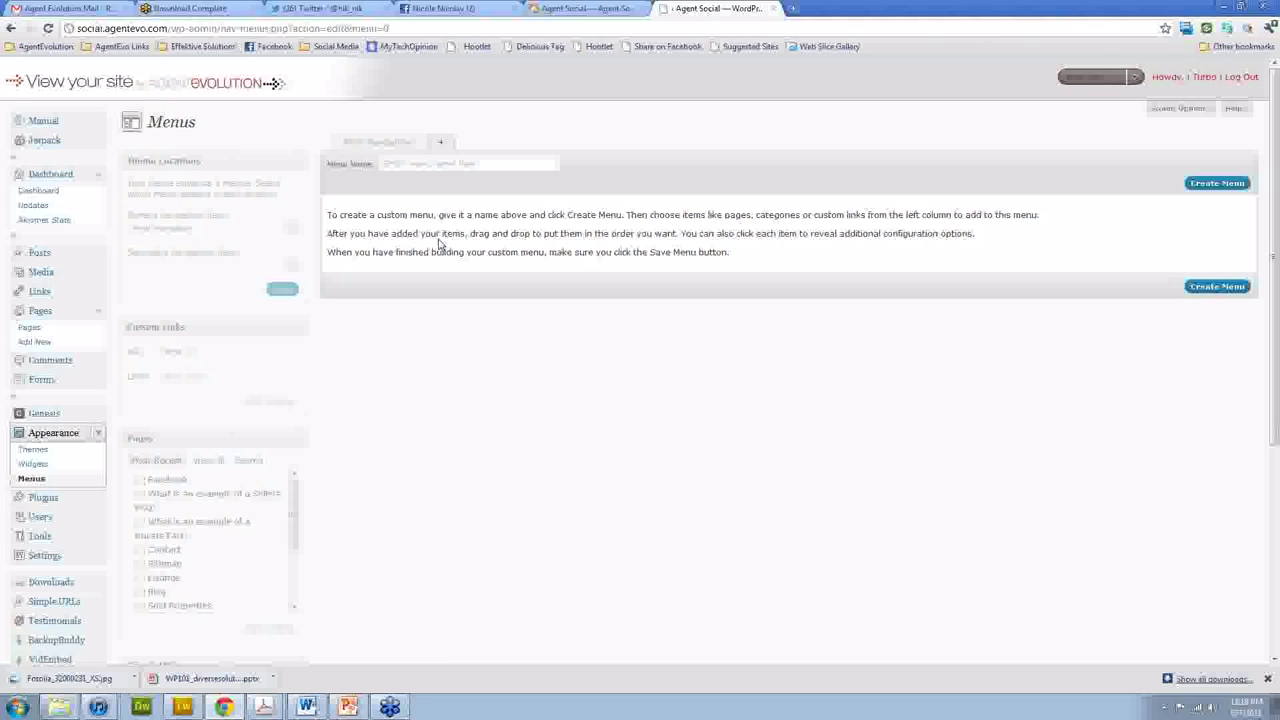
pyautogui.click(452, 163)
pyautogui.write('Secondary Nav')
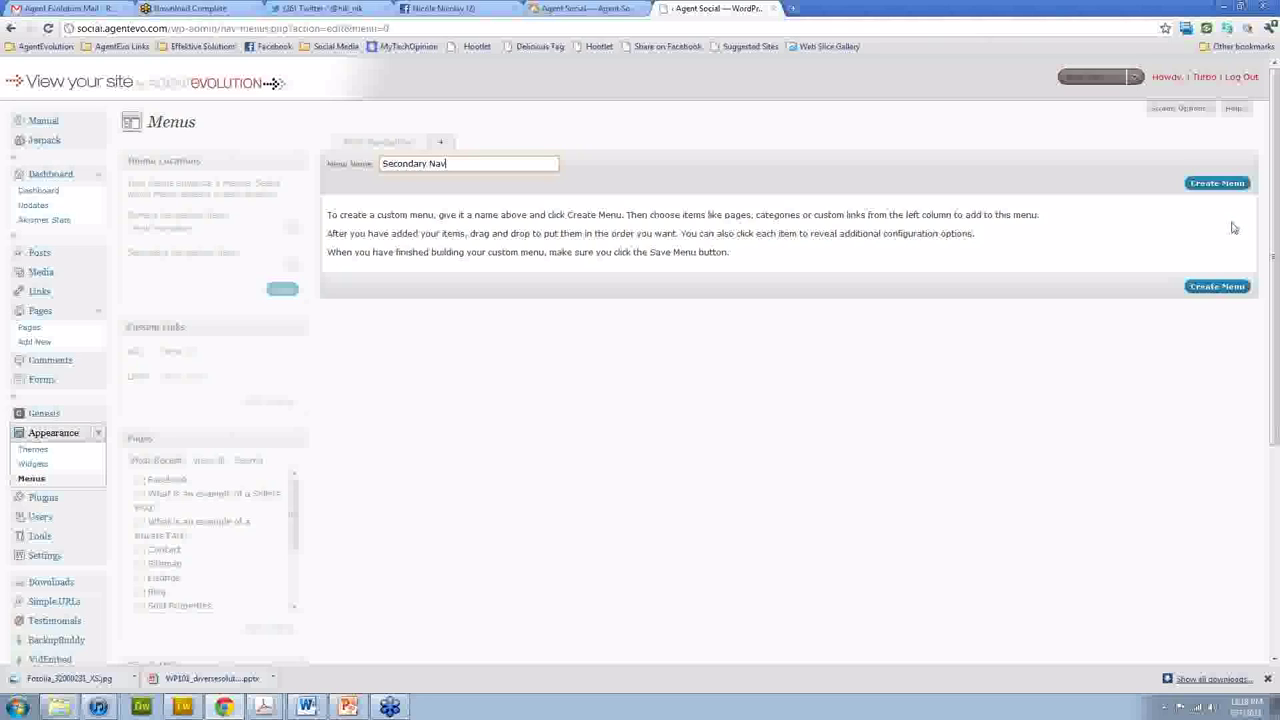
pyautogui.click(1205, 187)
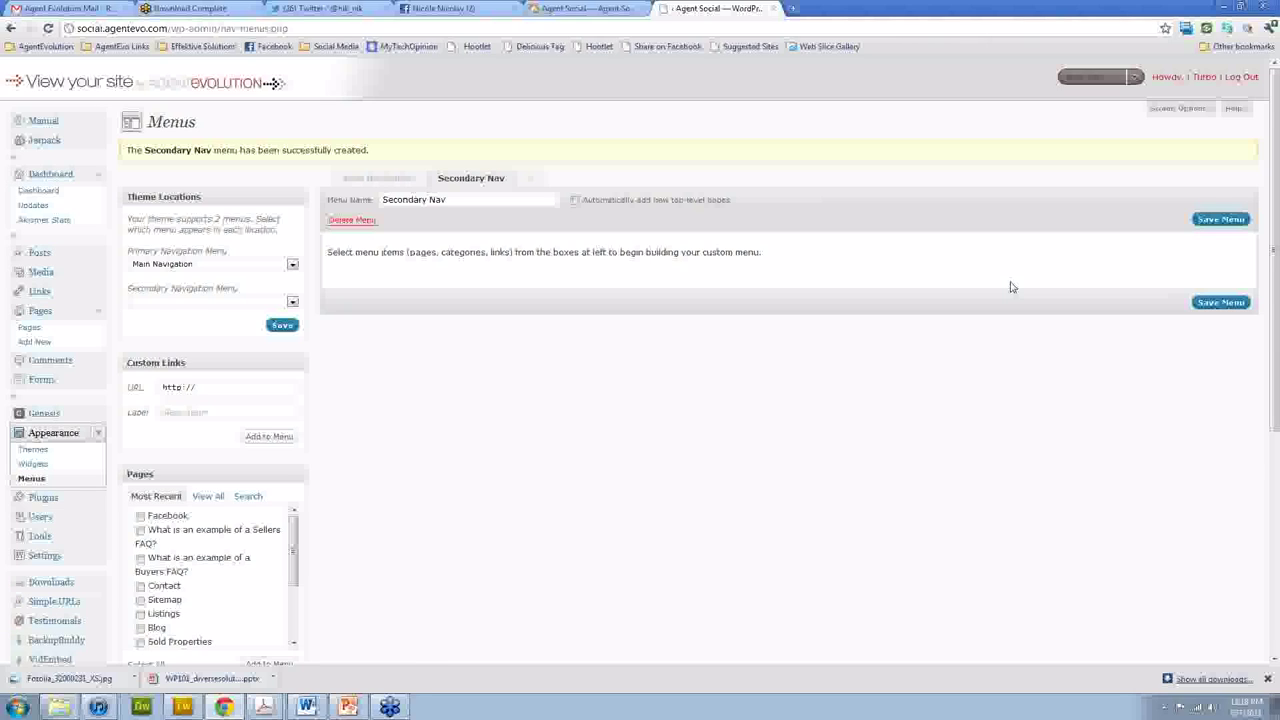
# Add the Home Buyers Tip #1 to #3 and Home Sellers Tip #1 to #3 pages from the full page list to Secondary Nav.
pyautogui.scroll(-1, 489, 433)
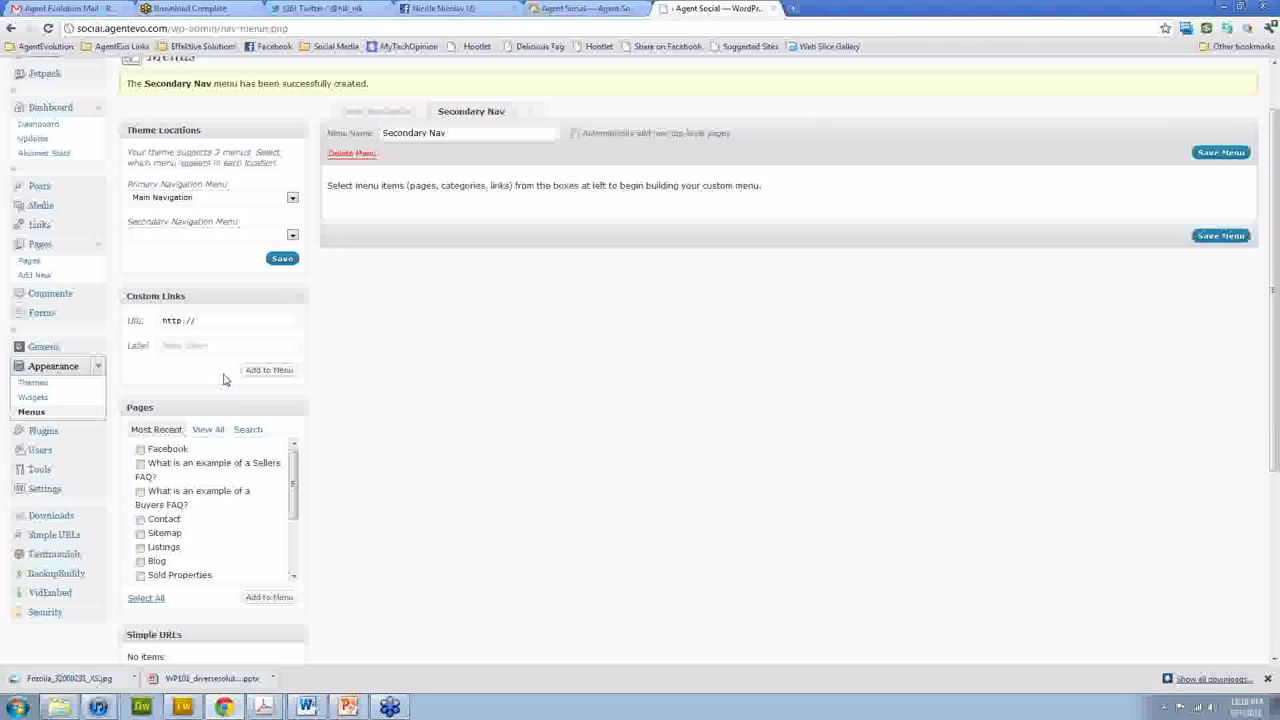
pyautogui.scroll(-1, 212, 437)
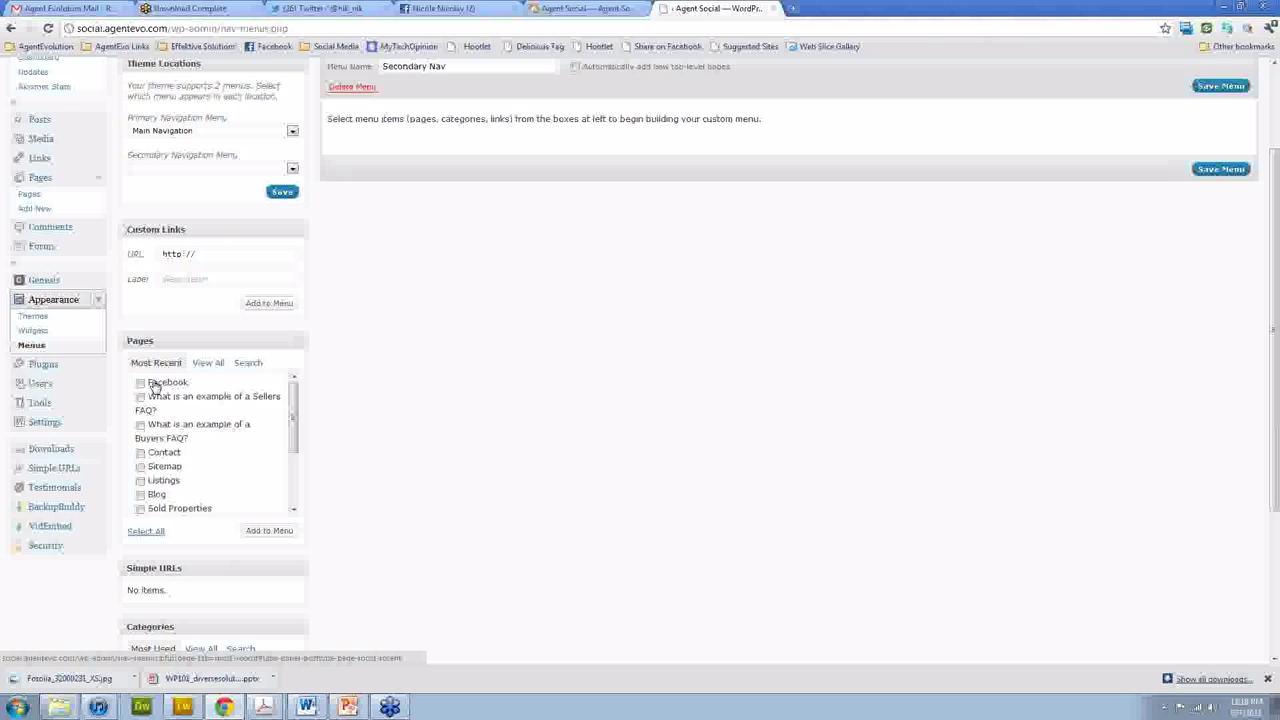
pyautogui.click(208, 363)
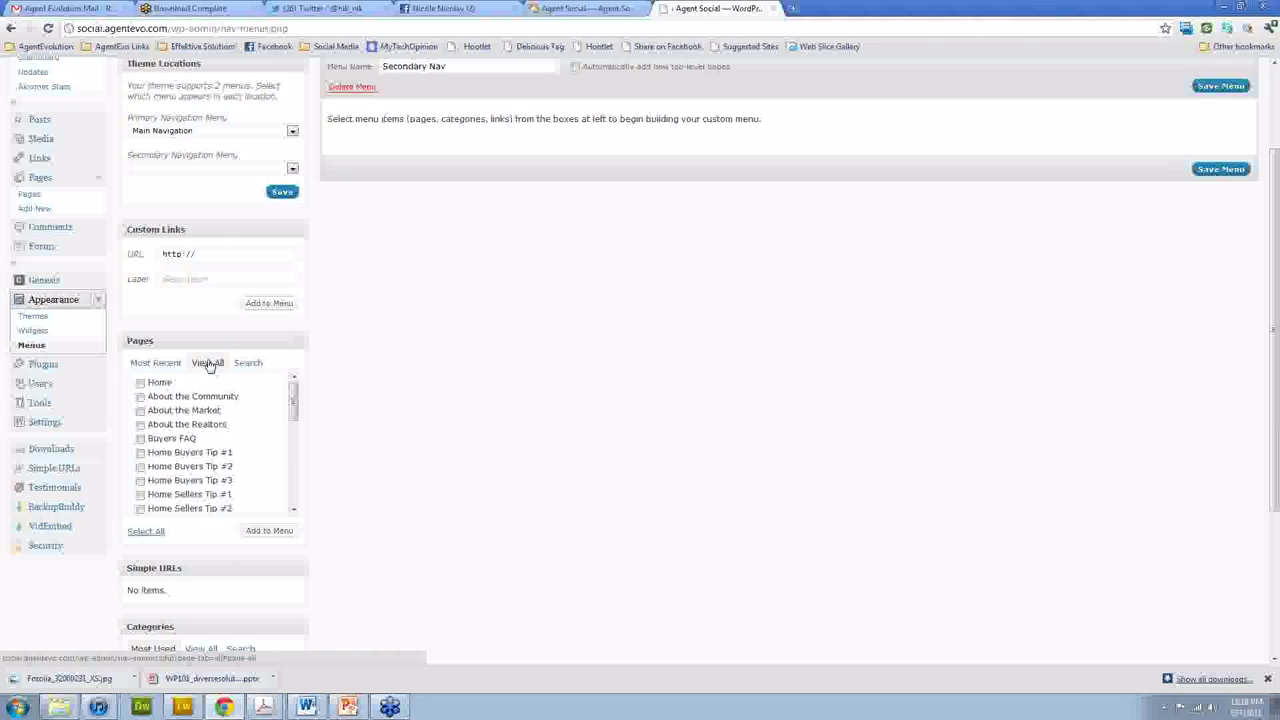
pyautogui.scroll(-5, 193, 412)
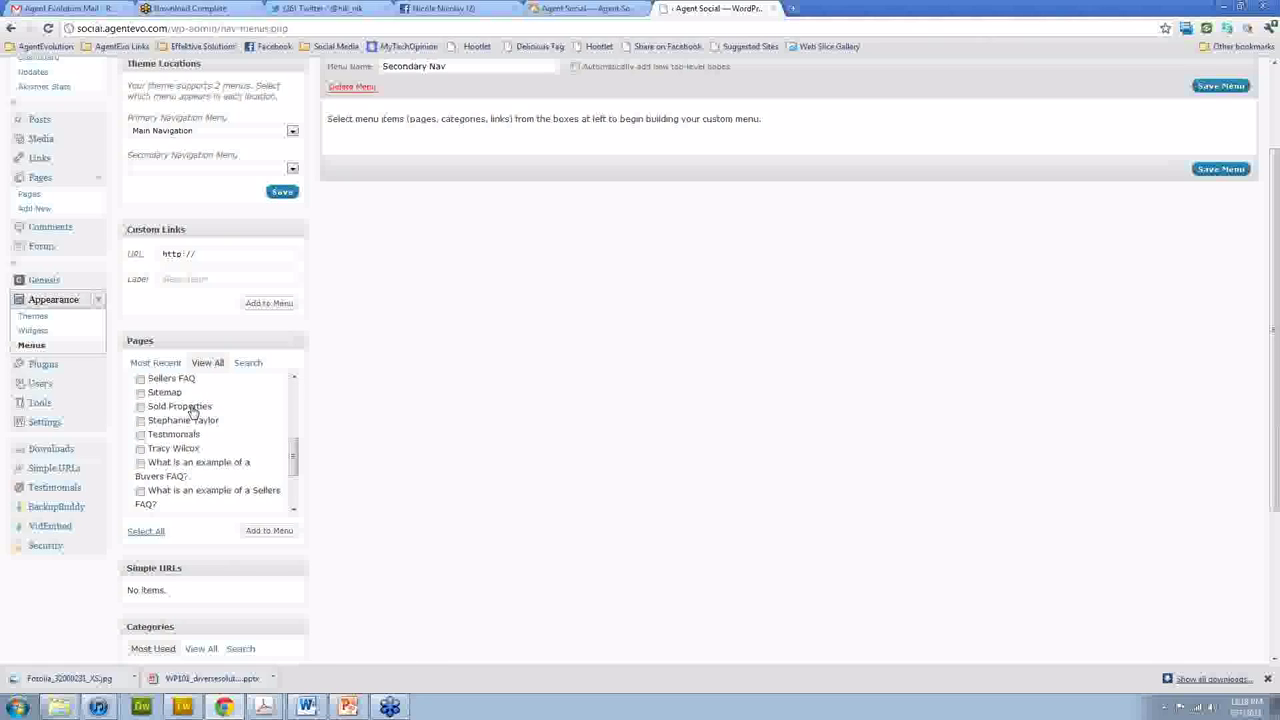
pyautogui.scroll(5, 193, 412)
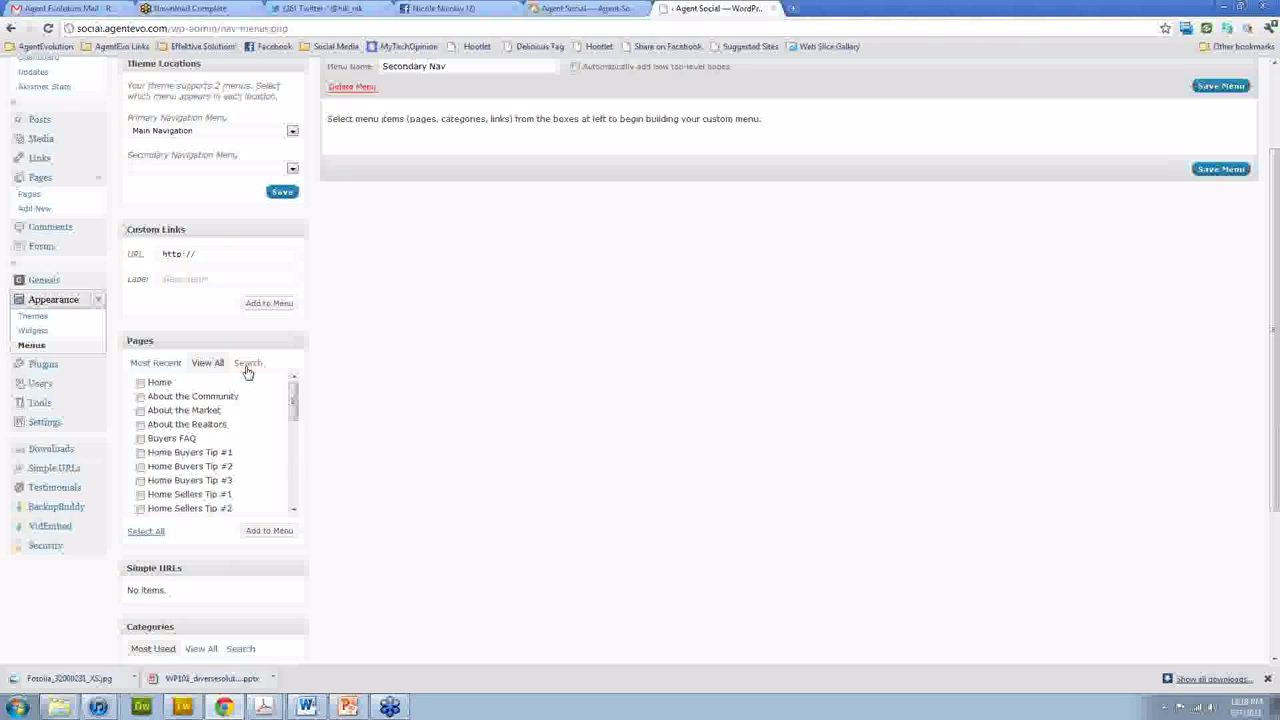
pyautogui.click(246, 364)
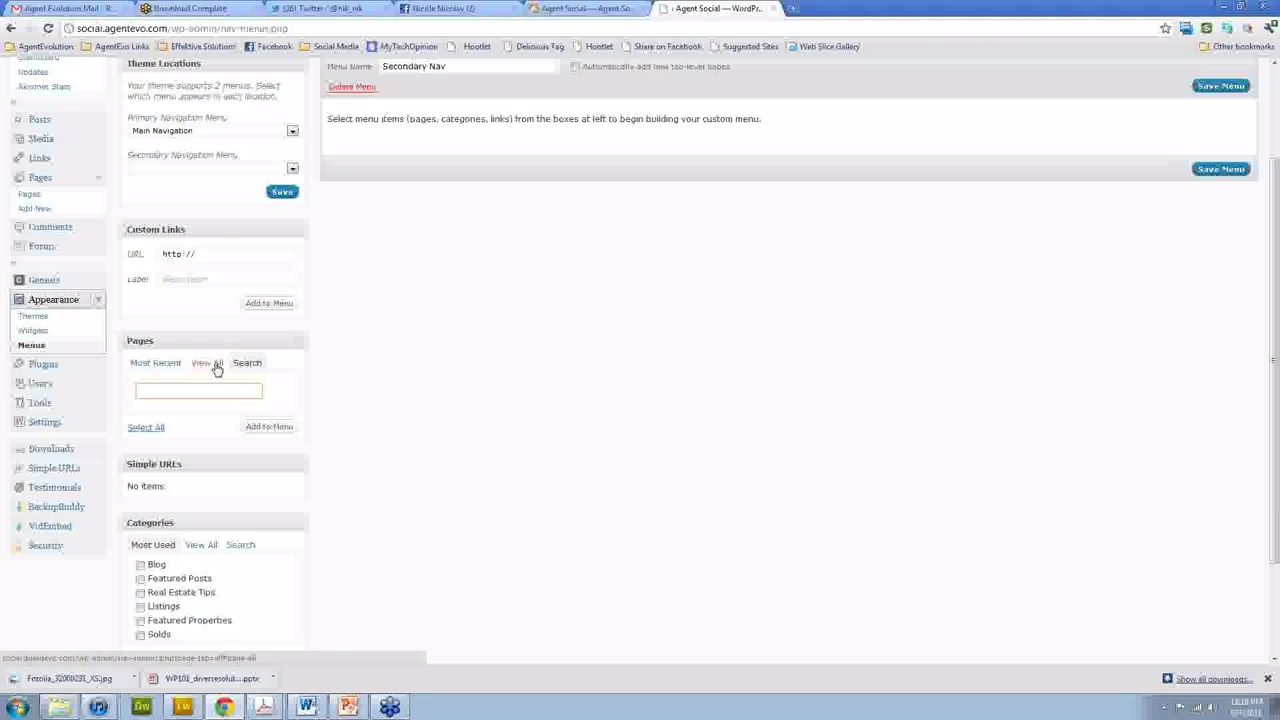
pyautogui.click(216, 366)
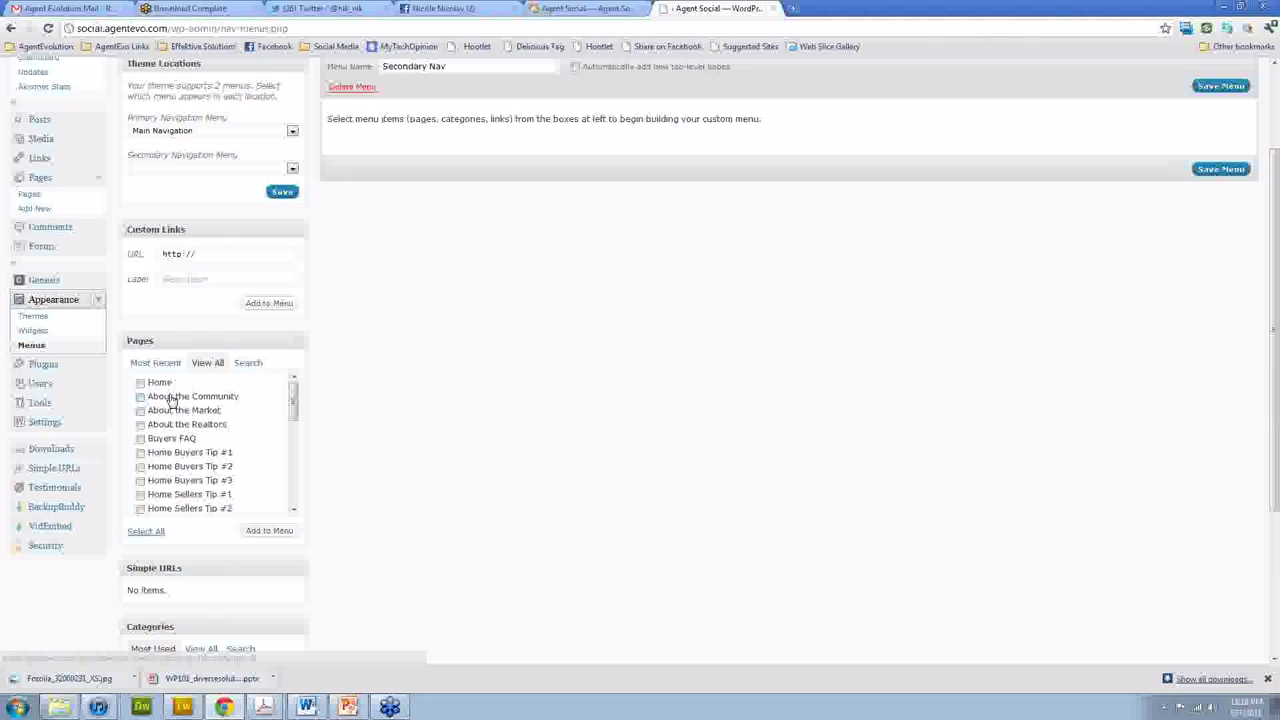
pyautogui.click(140, 453)
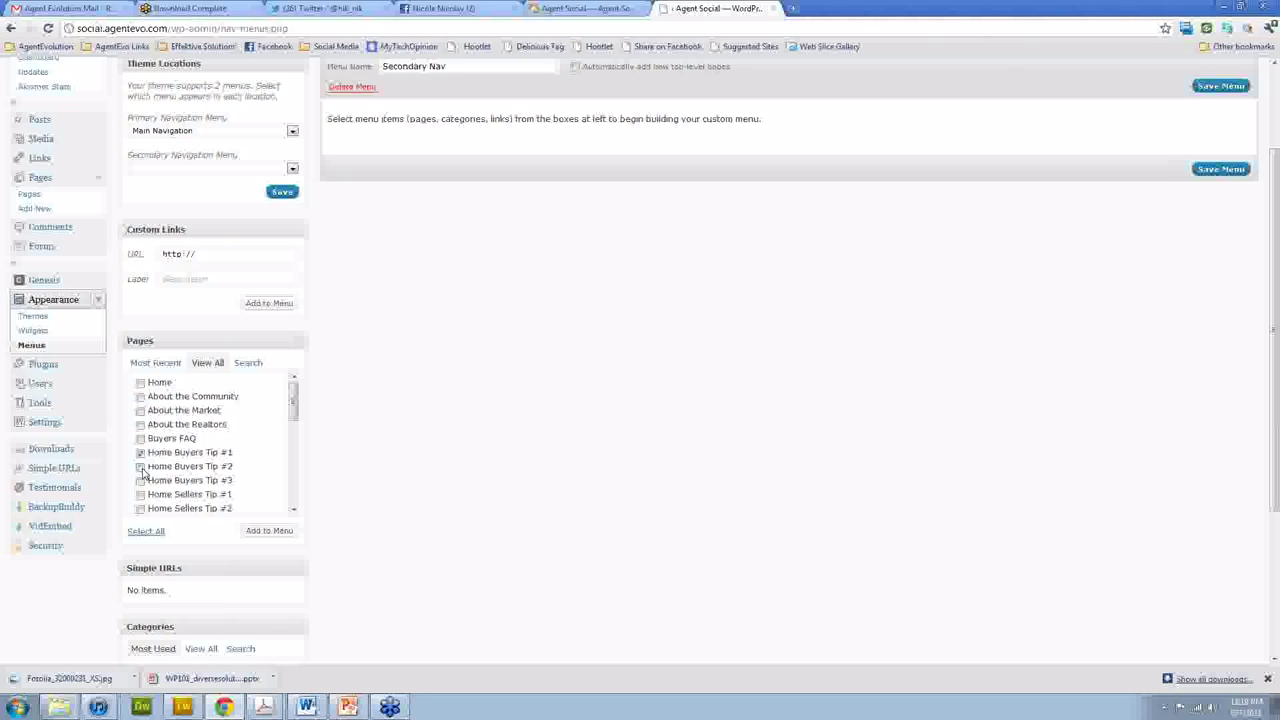
pyautogui.click(141, 467)
pyautogui.click(140, 481)
pyautogui.scroll(-2, 139, 500)
pyautogui.click(140, 441)
pyautogui.click(140, 455)
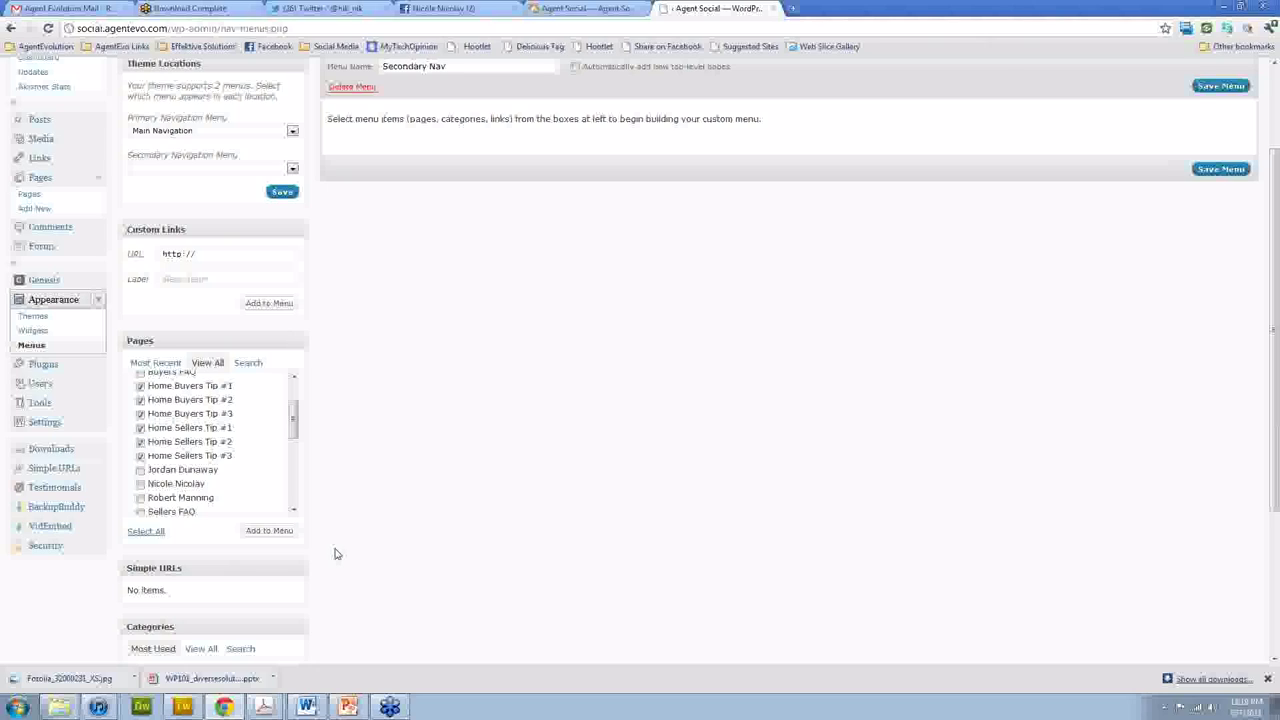
pyautogui.click(282, 534)
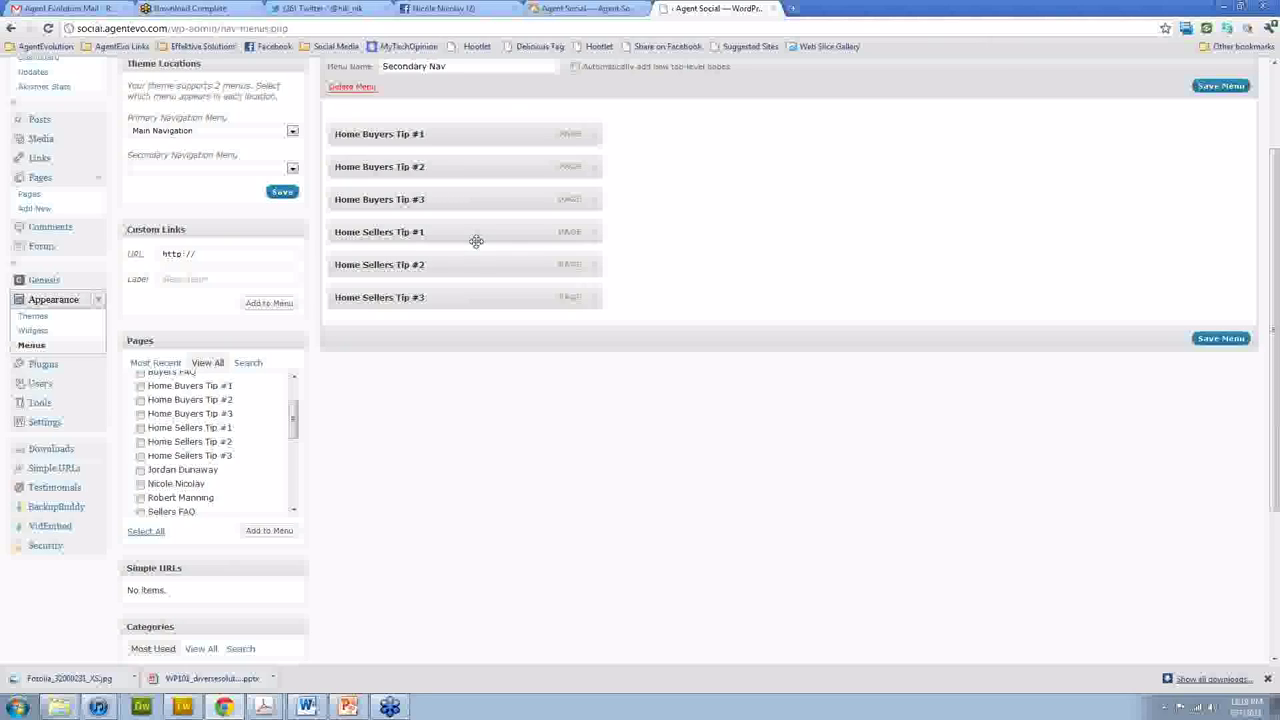
# Nest Home Sellers Tip #1, #2 and #3 as sub-items under Home Buyers Tip #3 and save the Secondary Nav menu.
pyautogui.moveTo(476, 241)
pyautogui.mouseDown()
pyautogui.moveTo(496, 242)
pyautogui.moveTo(471, 265)
pyautogui.mouseUp()
pyautogui.moveTo(451, 297); pyautogui.dragTo(471, 298)
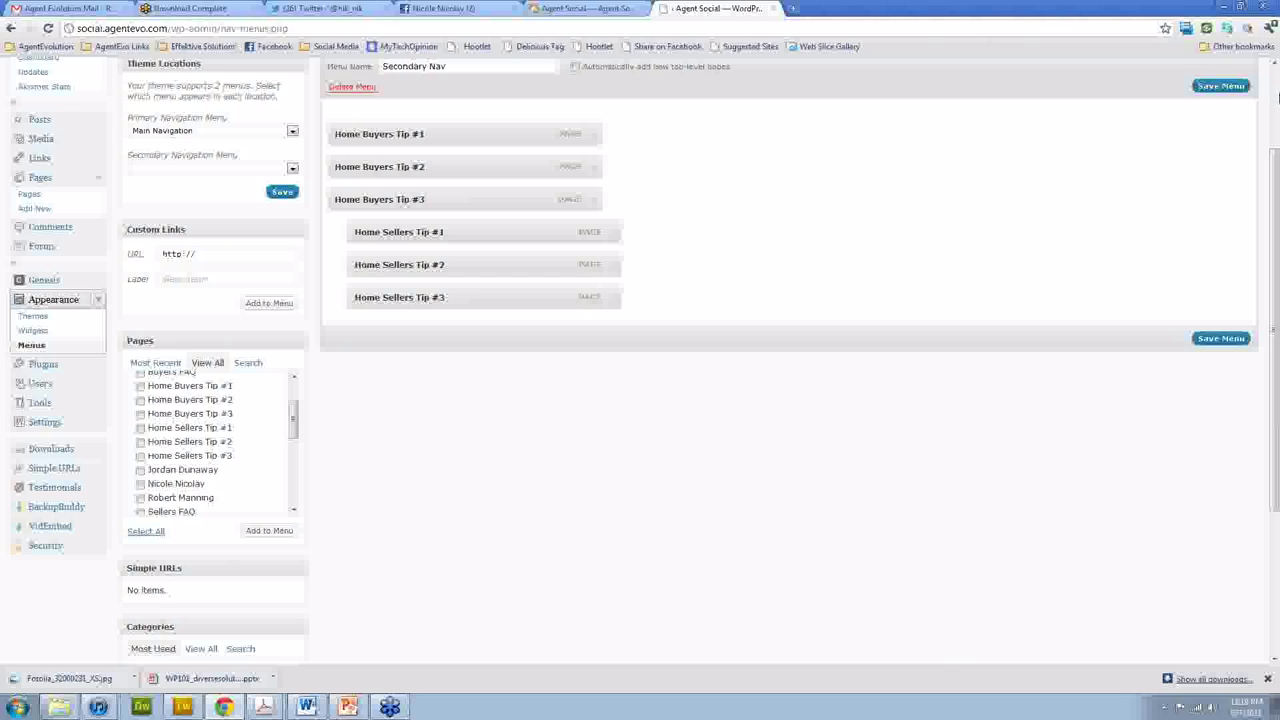
pyautogui.click(1210, 88)
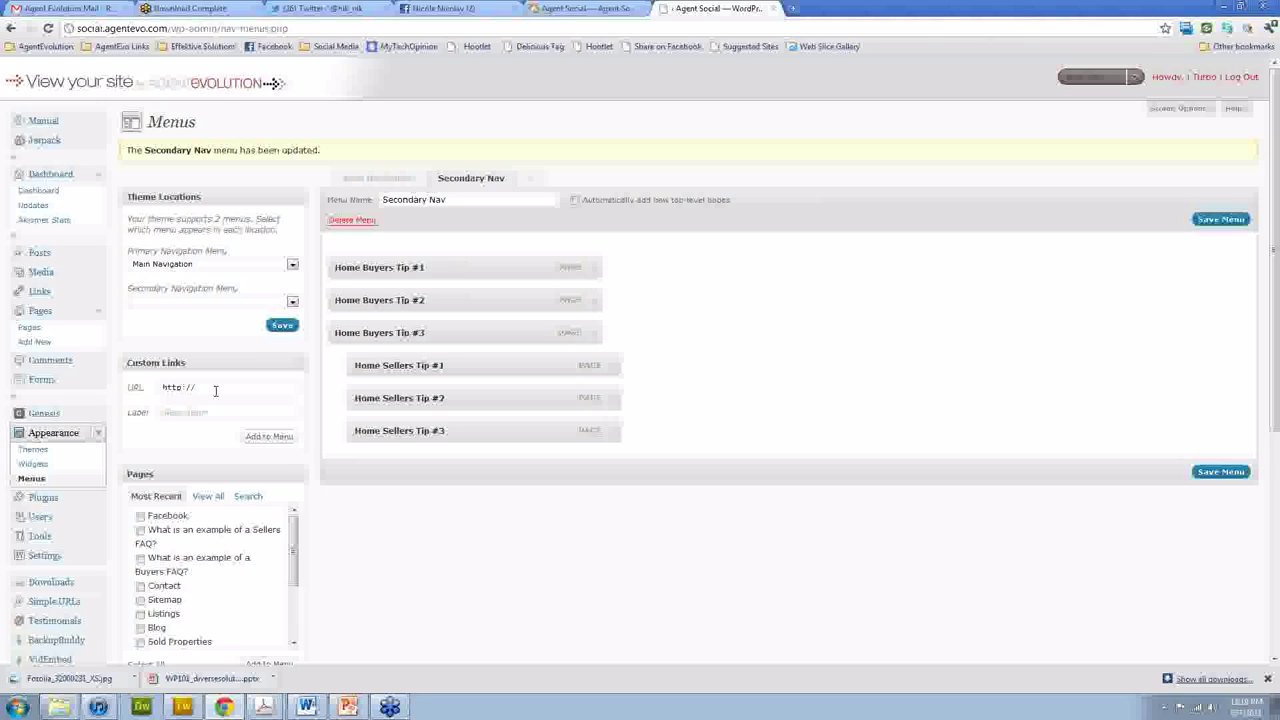
pyautogui.click(215, 390)
pyautogui.write('www')
pyautogui.write('.ag')
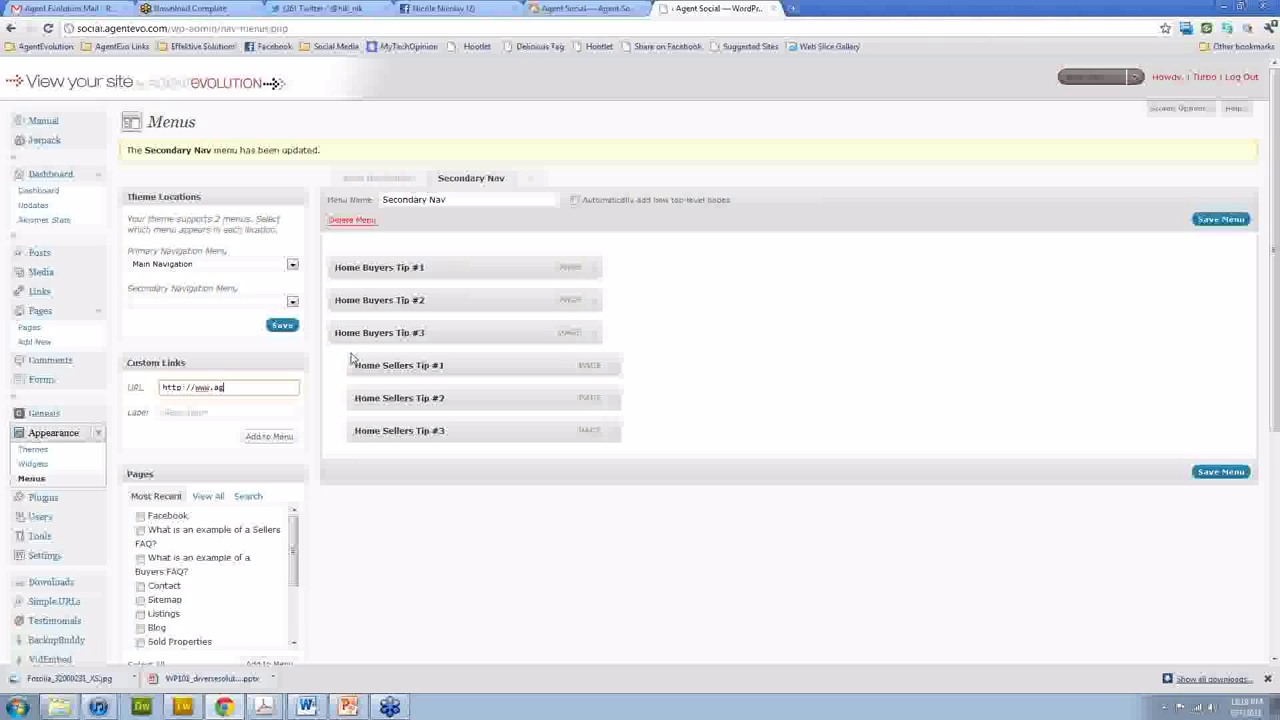
pyautogui.write('entevolution.com')
pyautogui.press('Tab')
pyautogui.write('Agent Evolution')
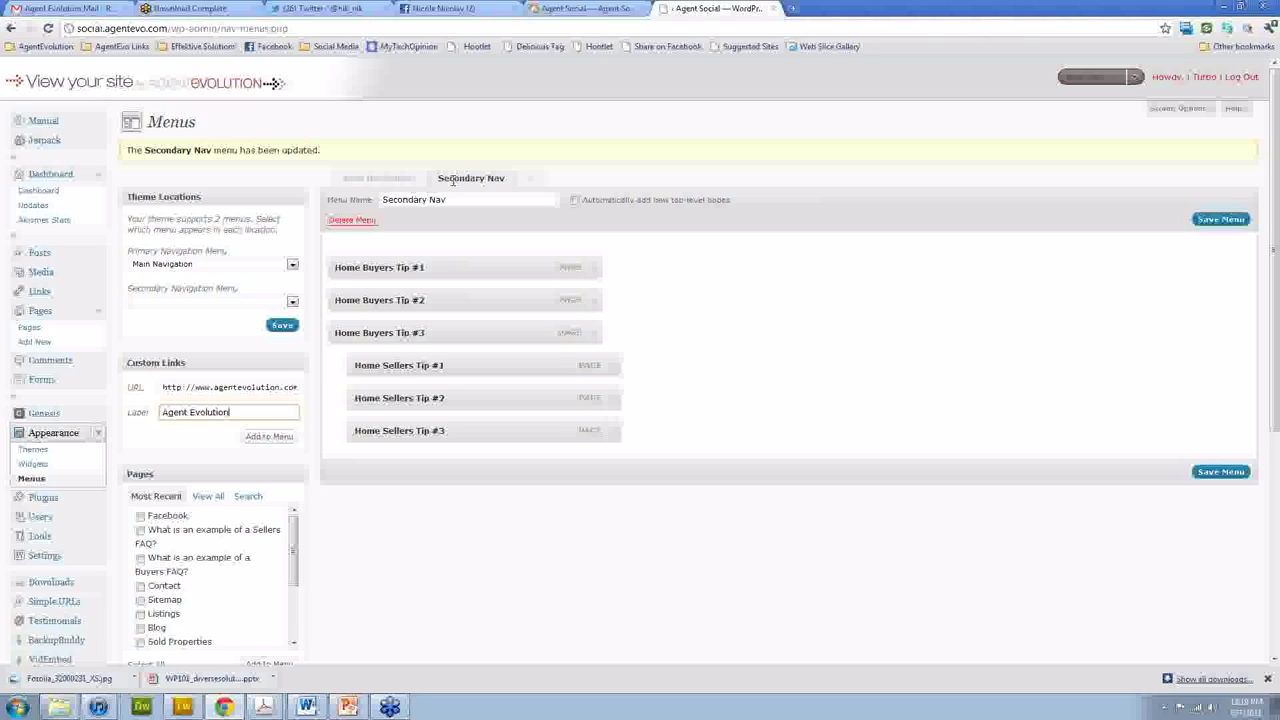
pyautogui.click(291, 437)
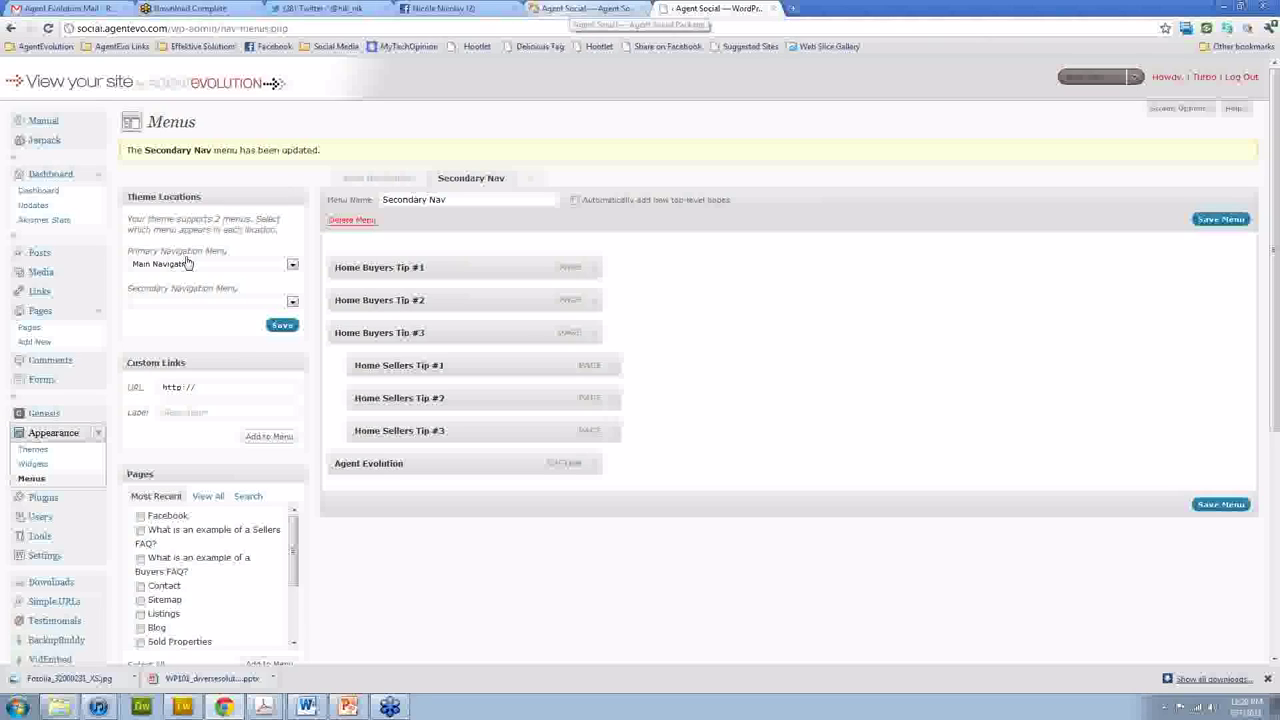
# Assign Secondary Nav to the Secondary Navigation Menu location, save the theme locations and check the live home page.
pyautogui.click(292, 301)
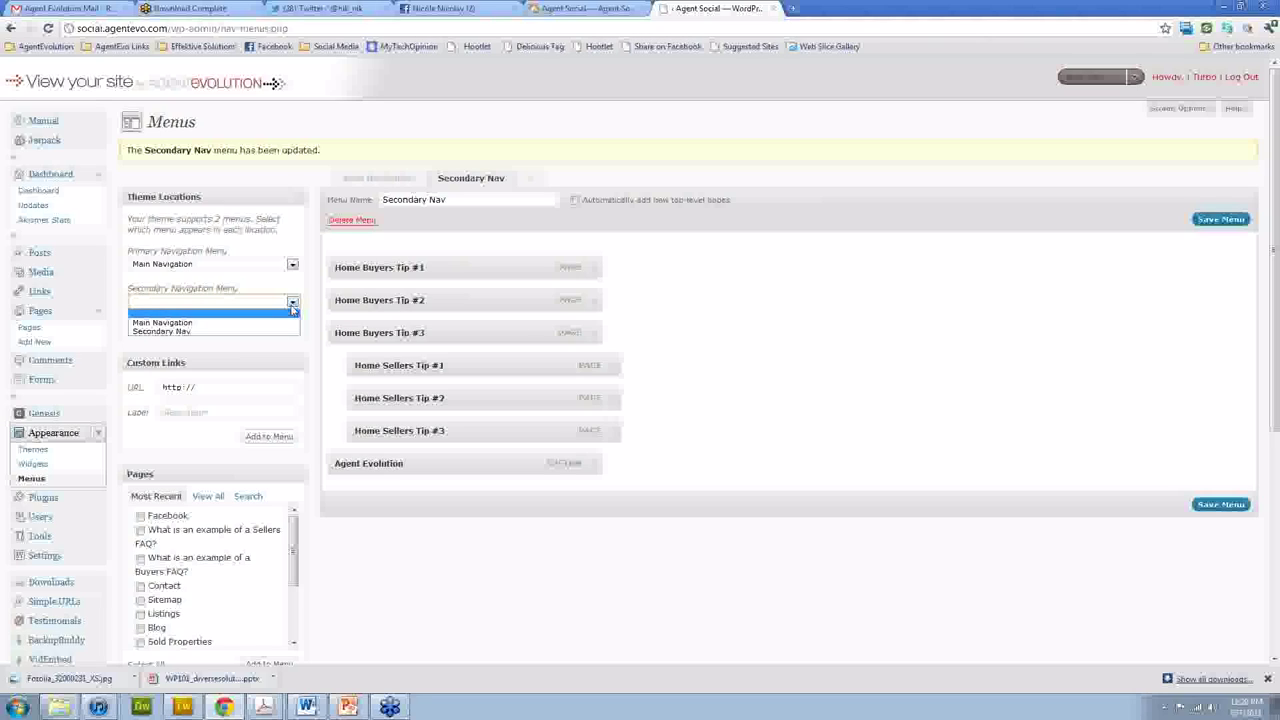
pyautogui.click(165, 331)
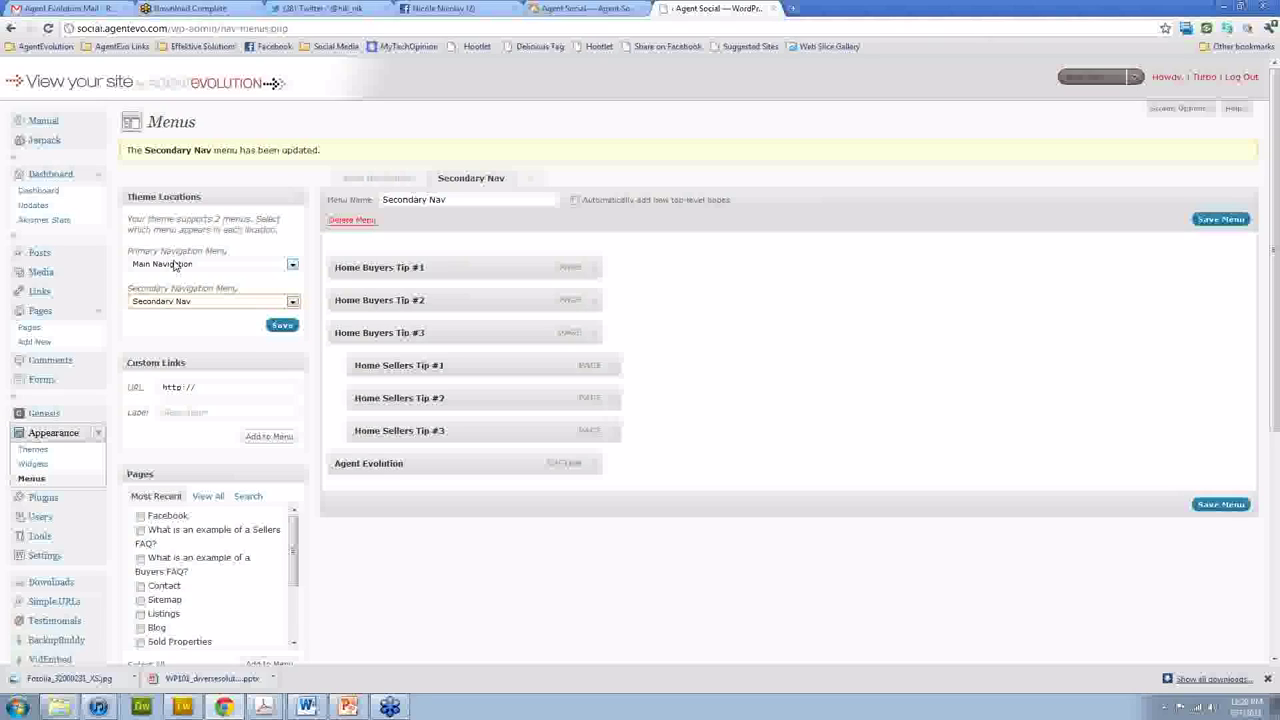
pyautogui.click(284, 326)
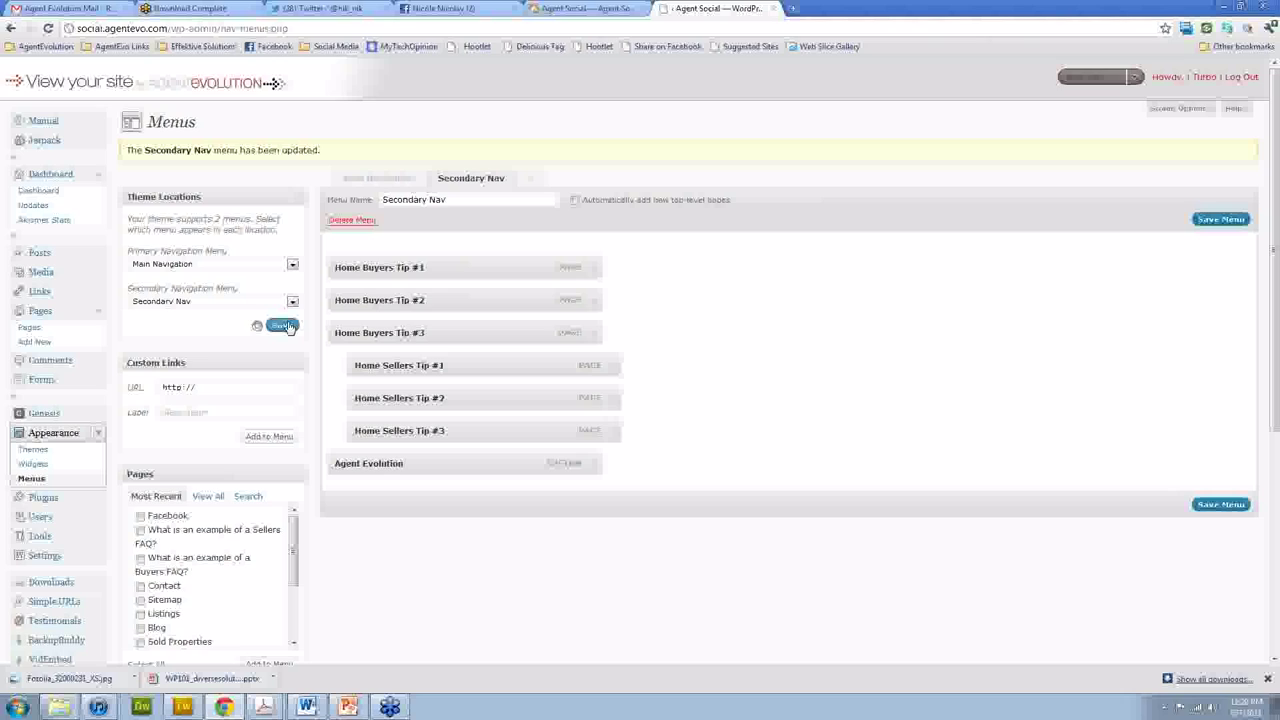
pyautogui.click(558, 10)
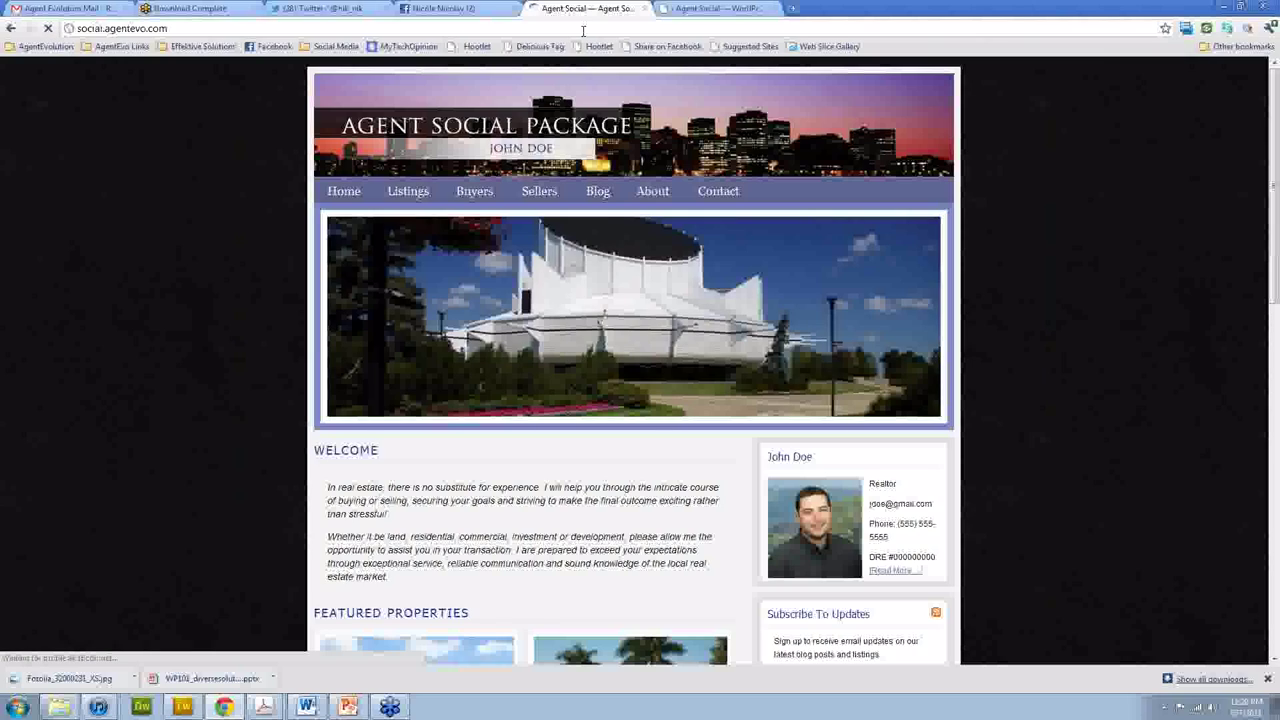
# Assign Secondary Nav as the Primary Navigation Menu with the secondary location empty, save, and check the Home Buyers Tip #3 submenu on the live site.
pyautogui.hotkey('ctrl', 'Tab')
pyautogui.click(270, 264)
pyautogui.click(247, 305)
pyautogui.click(282, 326)
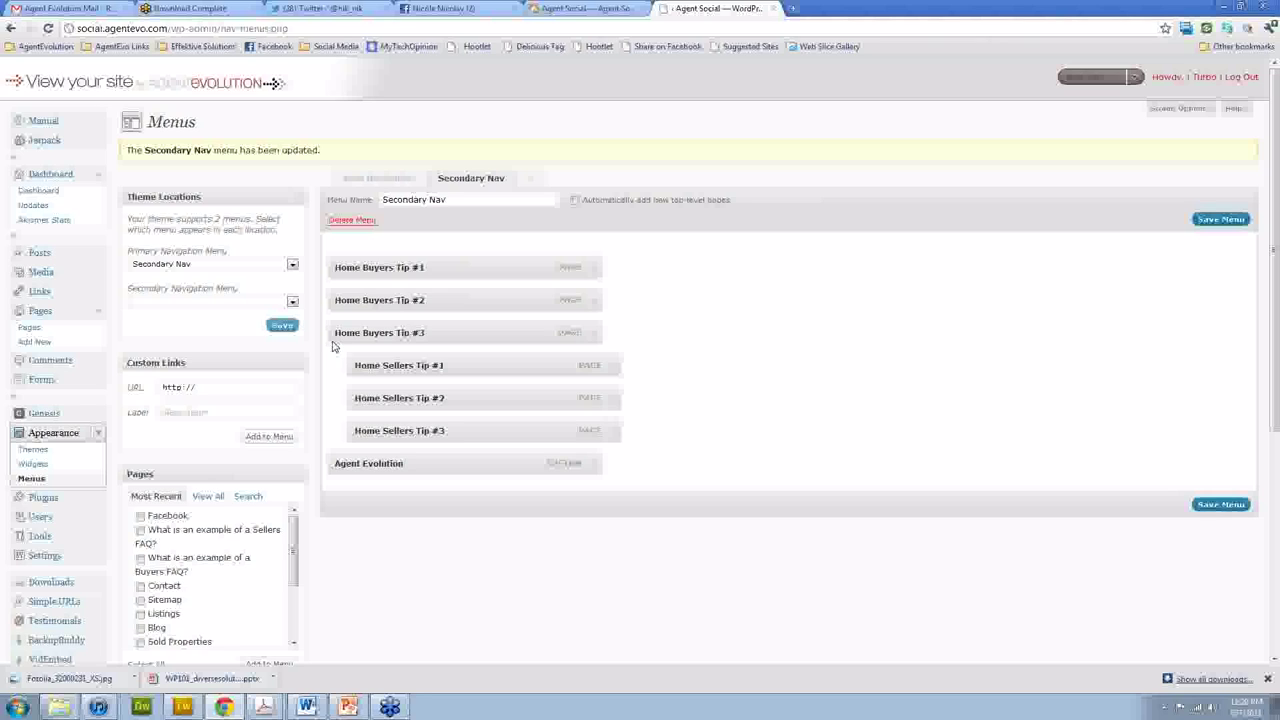
pyautogui.click(634, 8)
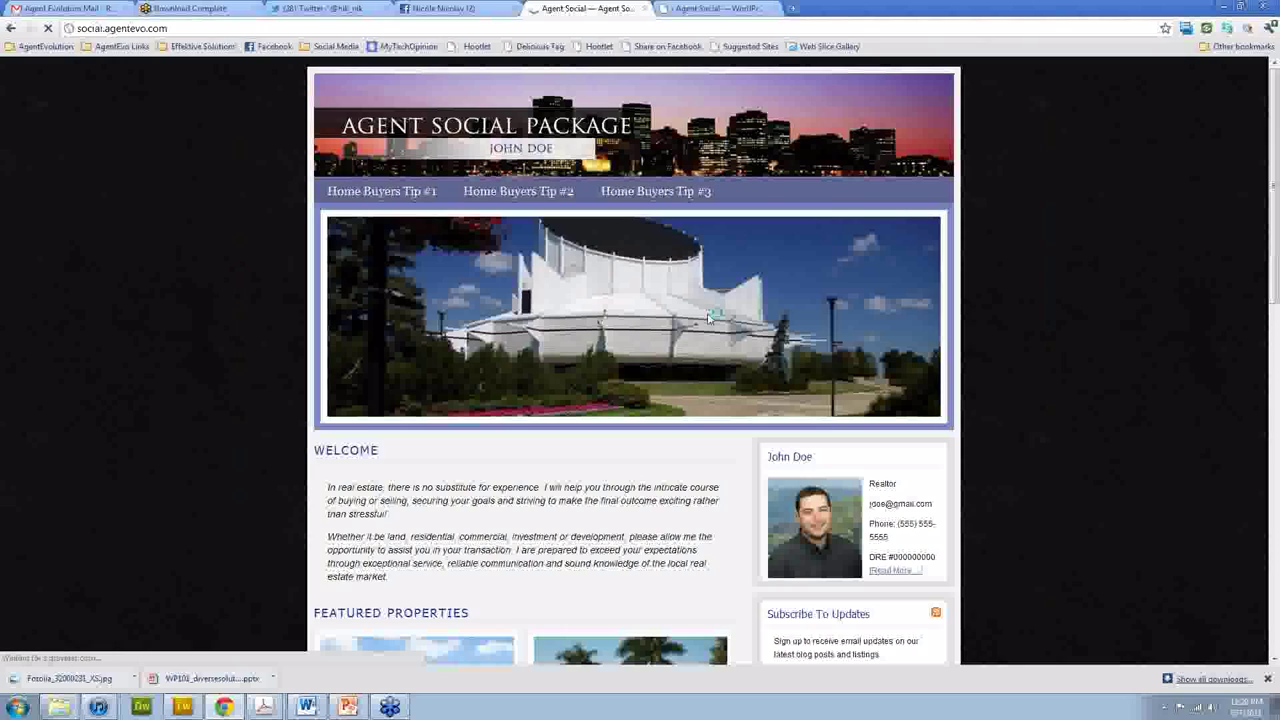
pyautogui.moveTo(610, 275)
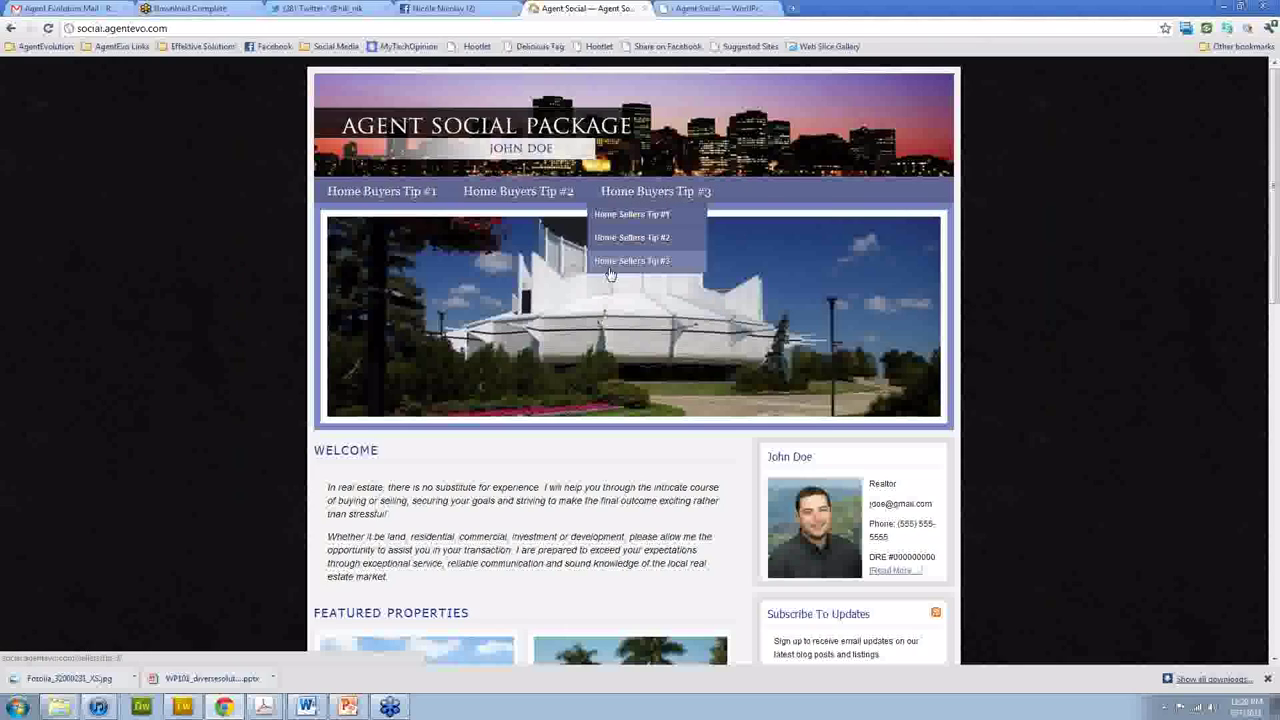
# Save the Secondary Nav menu with its Agent Evolution link and check the navigation bar on the live home page.
pyautogui.hotkey('ctrl', 'Tab')
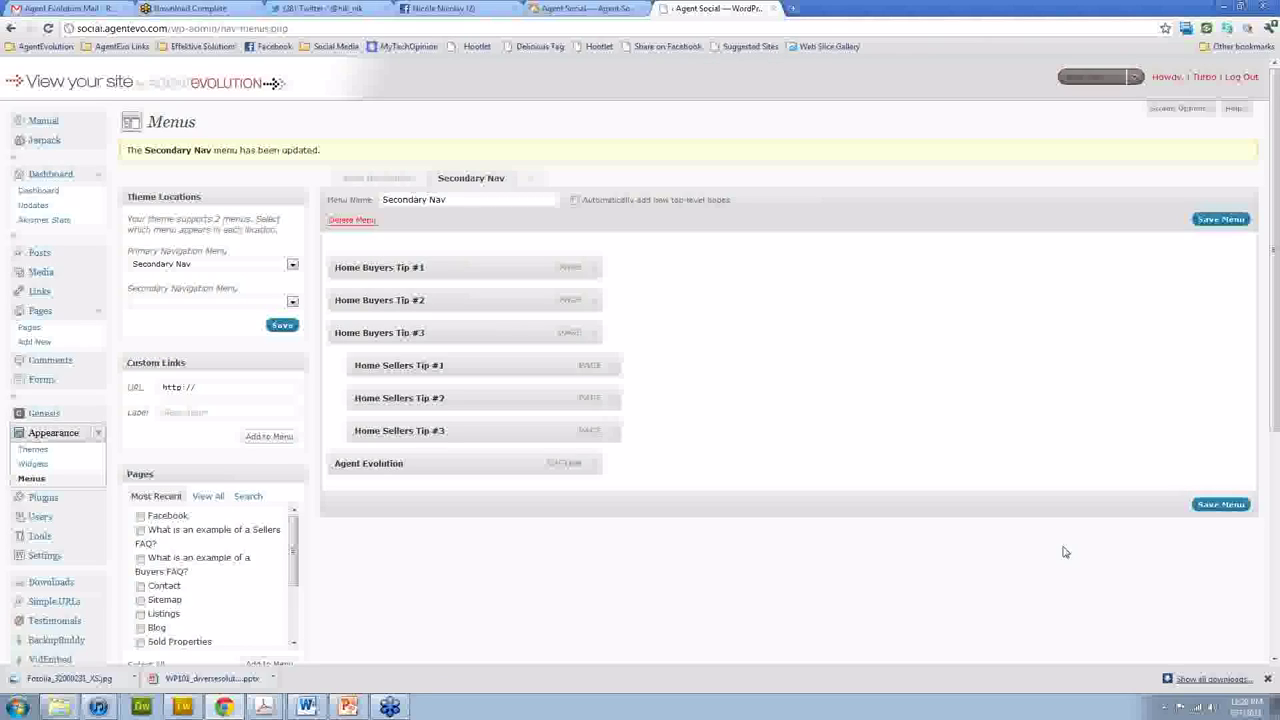
pyautogui.press('F5')
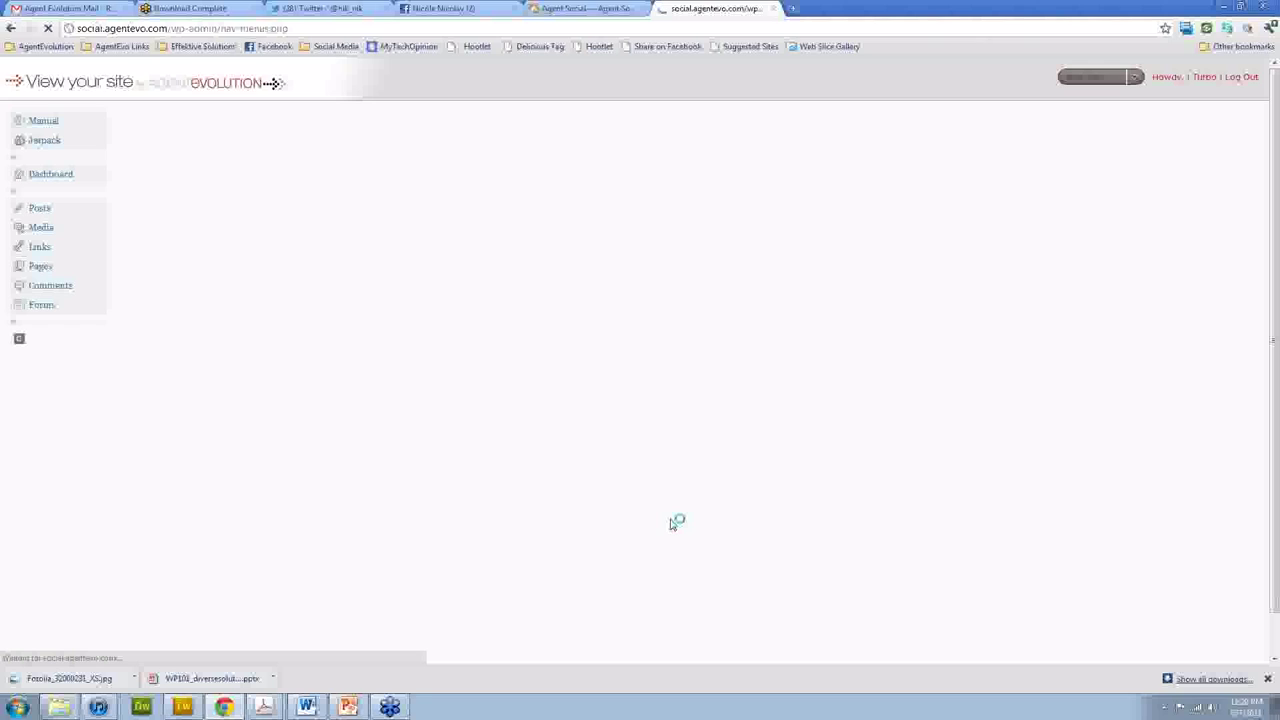
pyautogui.hotkey('ctrl', 'shift', 'Tab')
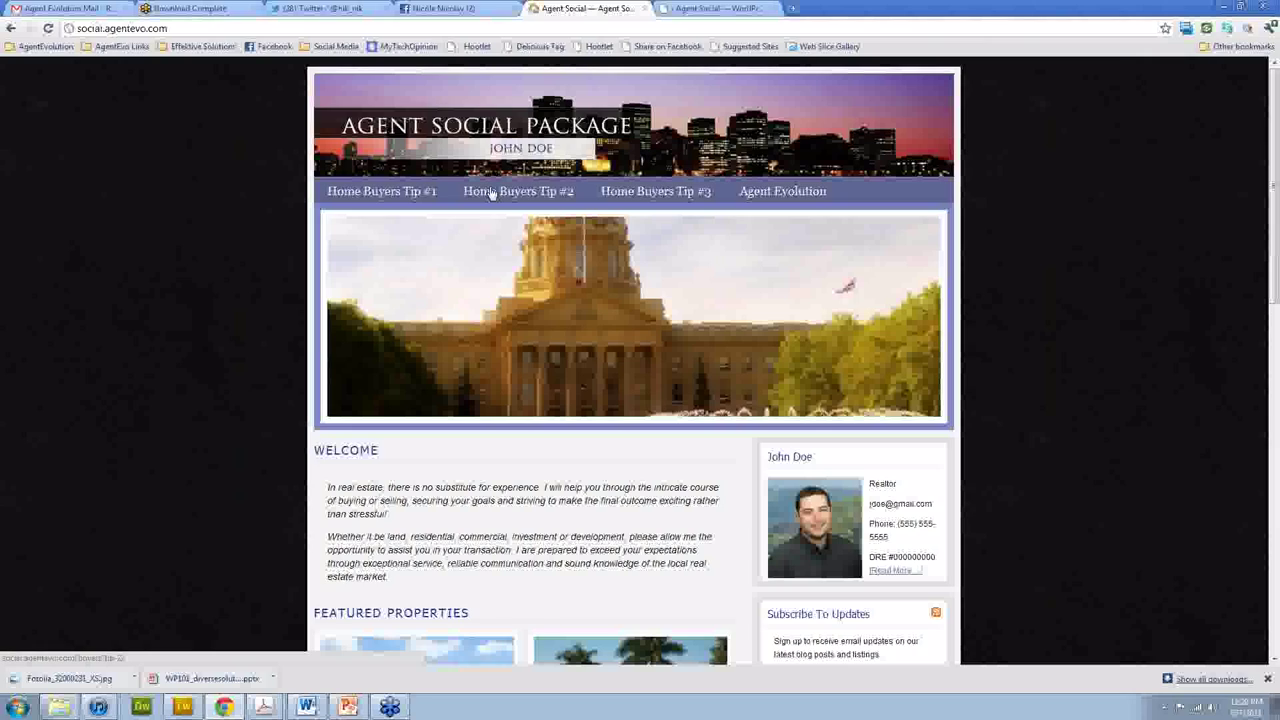
# Change the navigation label of the Home Buyers Tip #1 menu item to Buyers Tip #1 and save the menu.
pyautogui.click(723, 7)
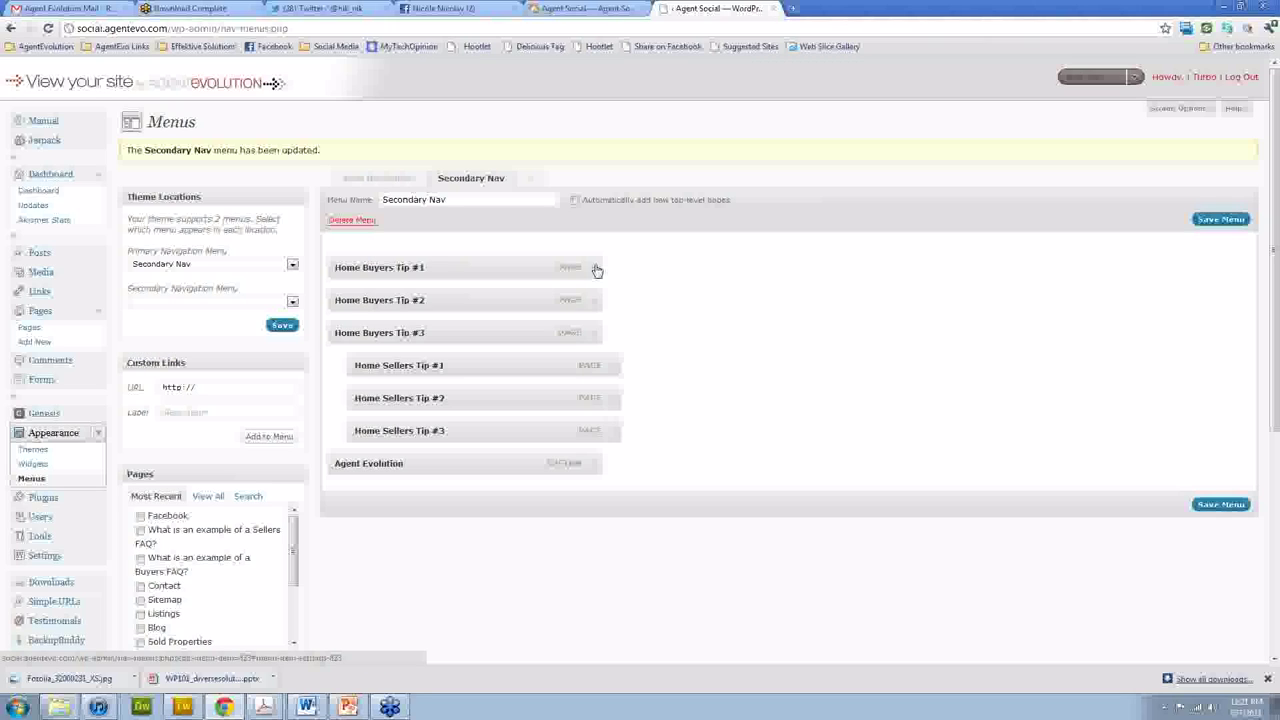
pyautogui.click(594, 268)
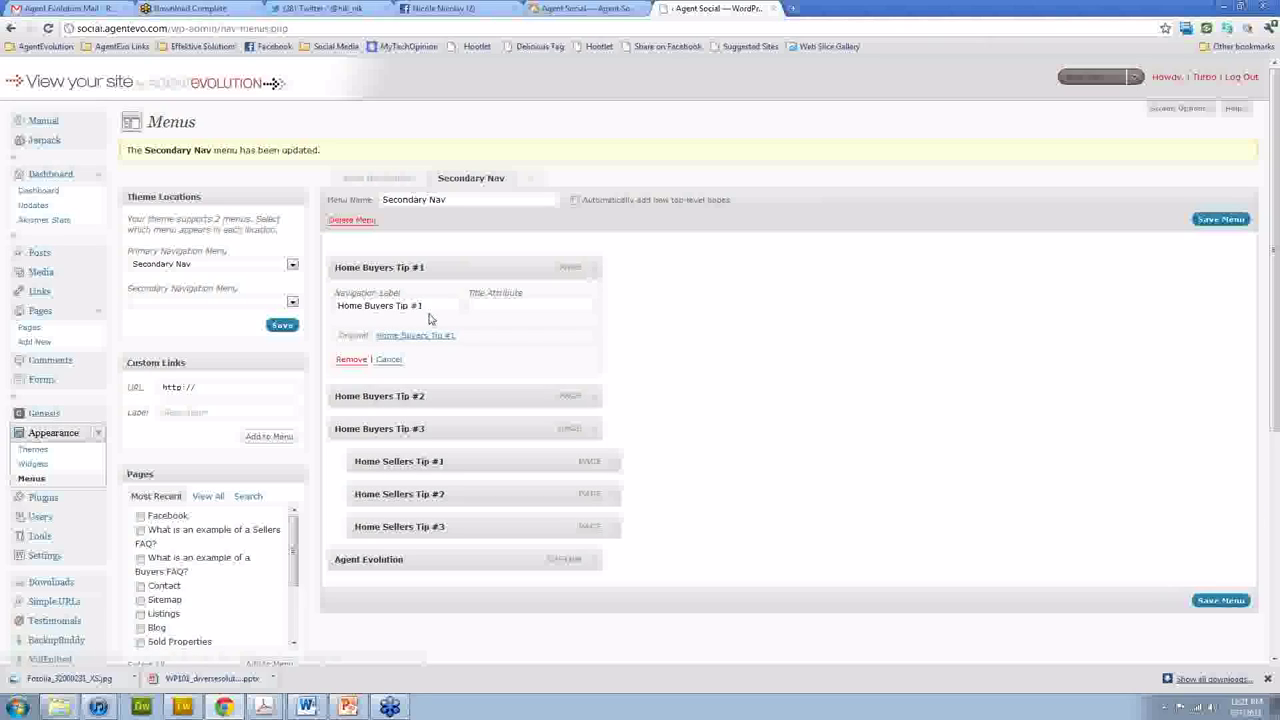
pyautogui.click(425, 306)
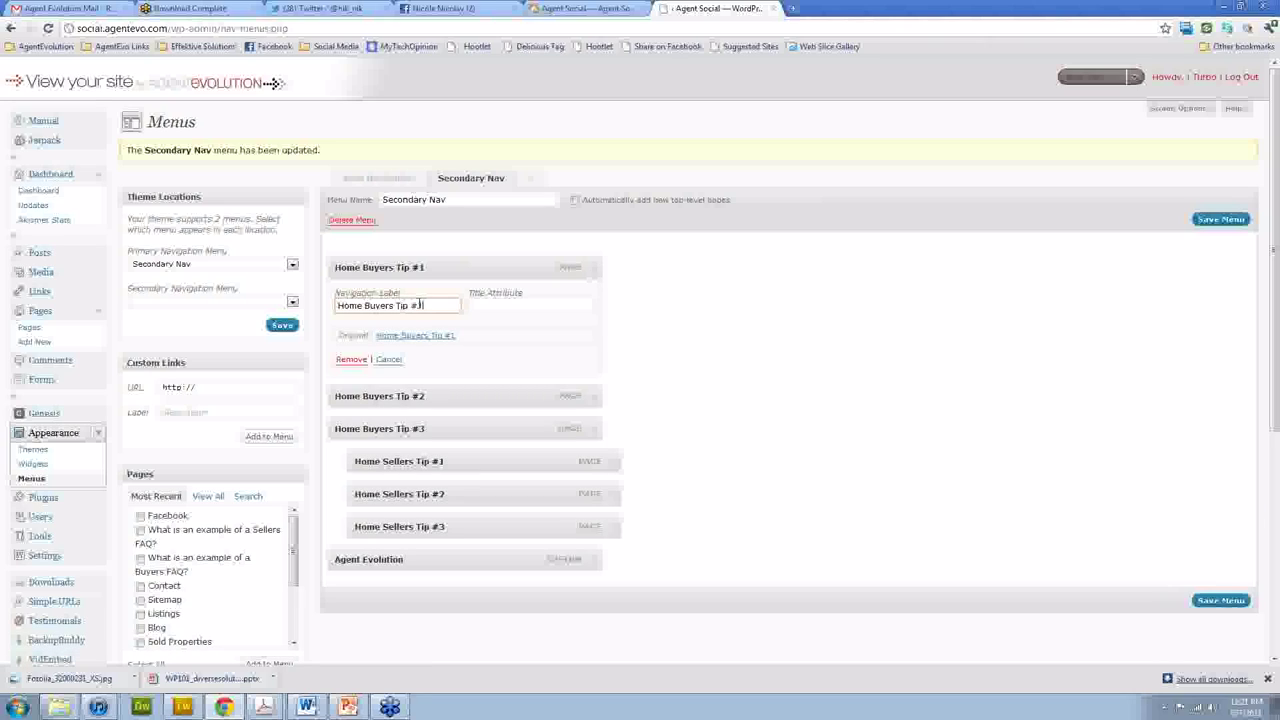
pyautogui.moveTo(364, 306); pyautogui.dragTo(341, 306)
pyautogui.press('BackSpace')
pyautogui.click(1220, 219)
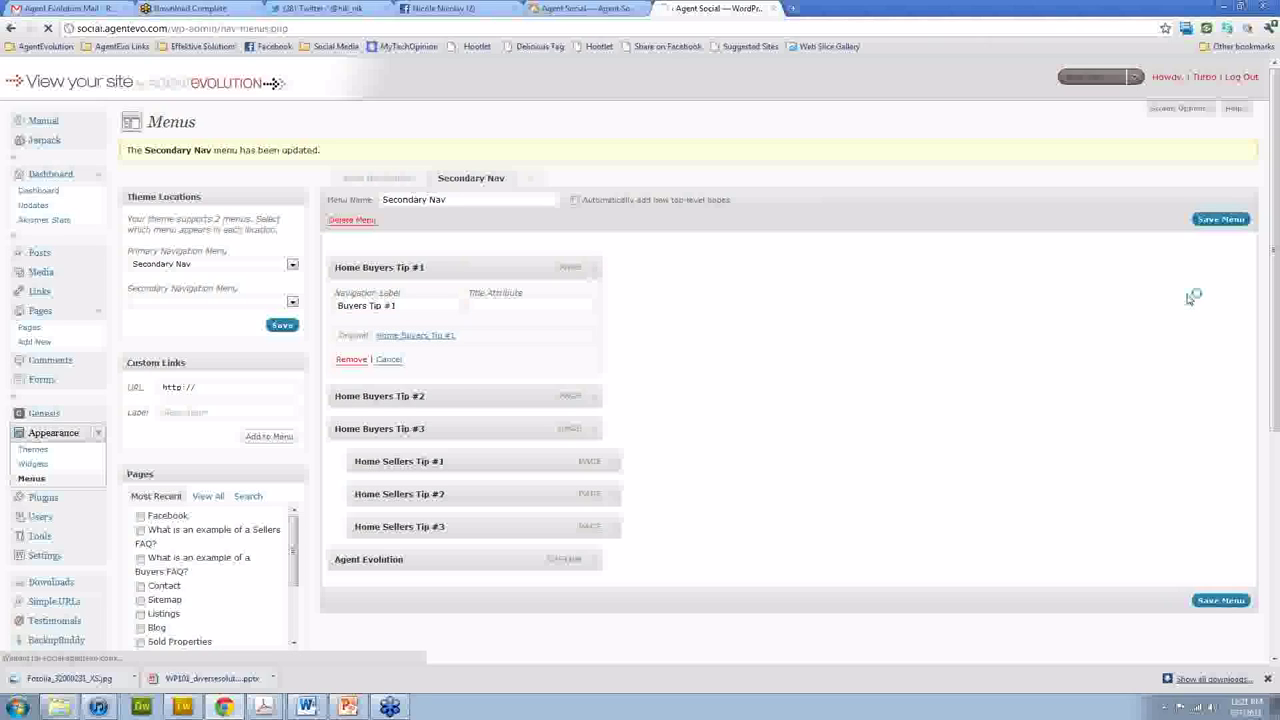
# Reload the live home page to check the label of the first navigation item.
pyautogui.moveTo(594, 14)
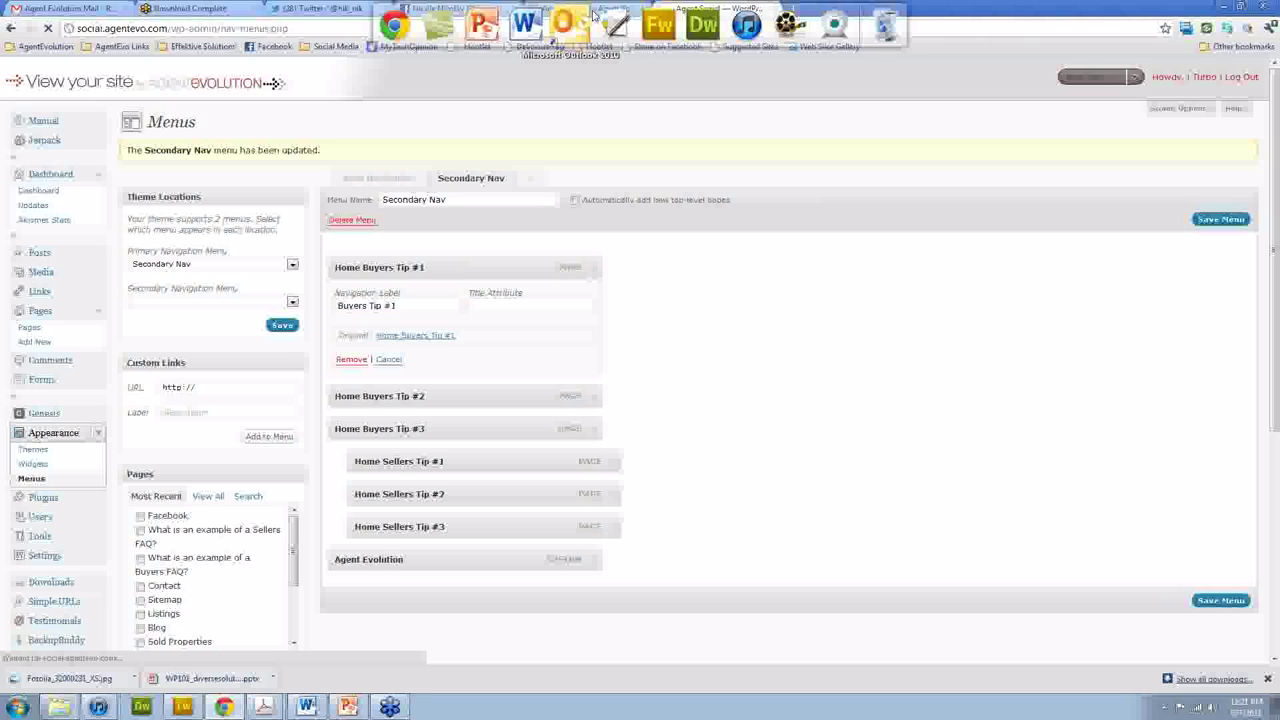
pyautogui.click(594, 10)
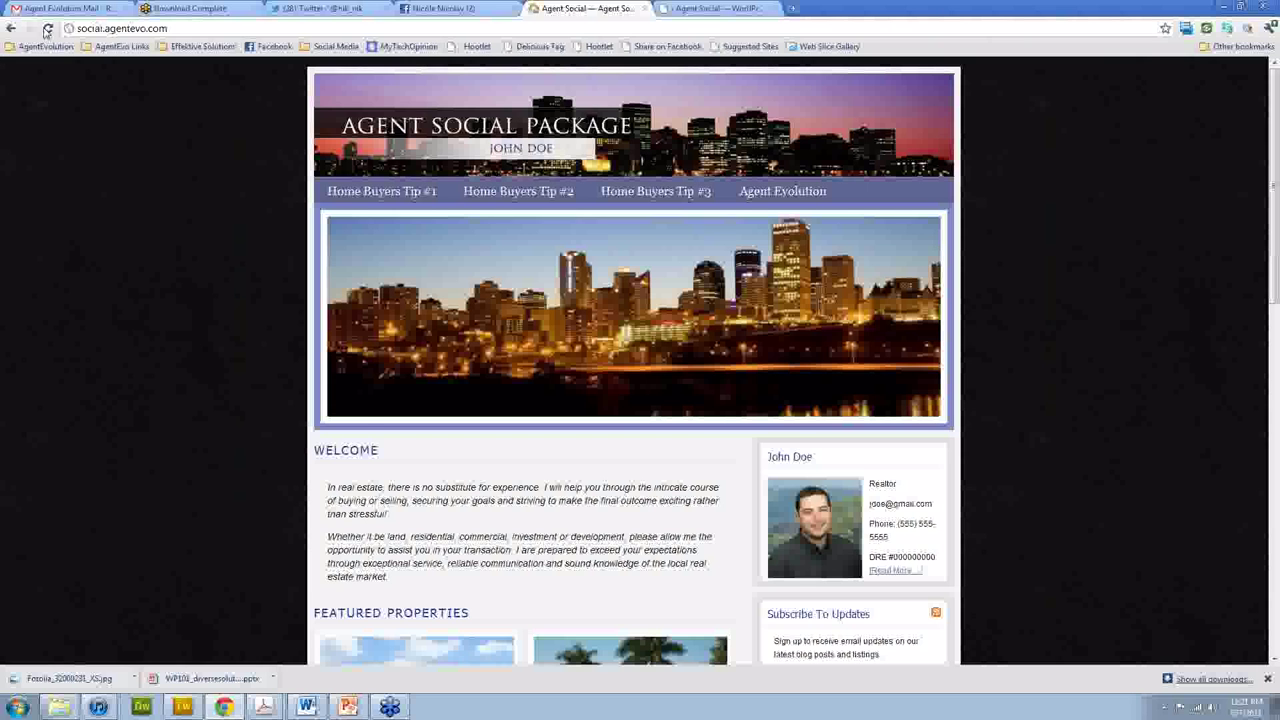
pyautogui.click(47, 30)
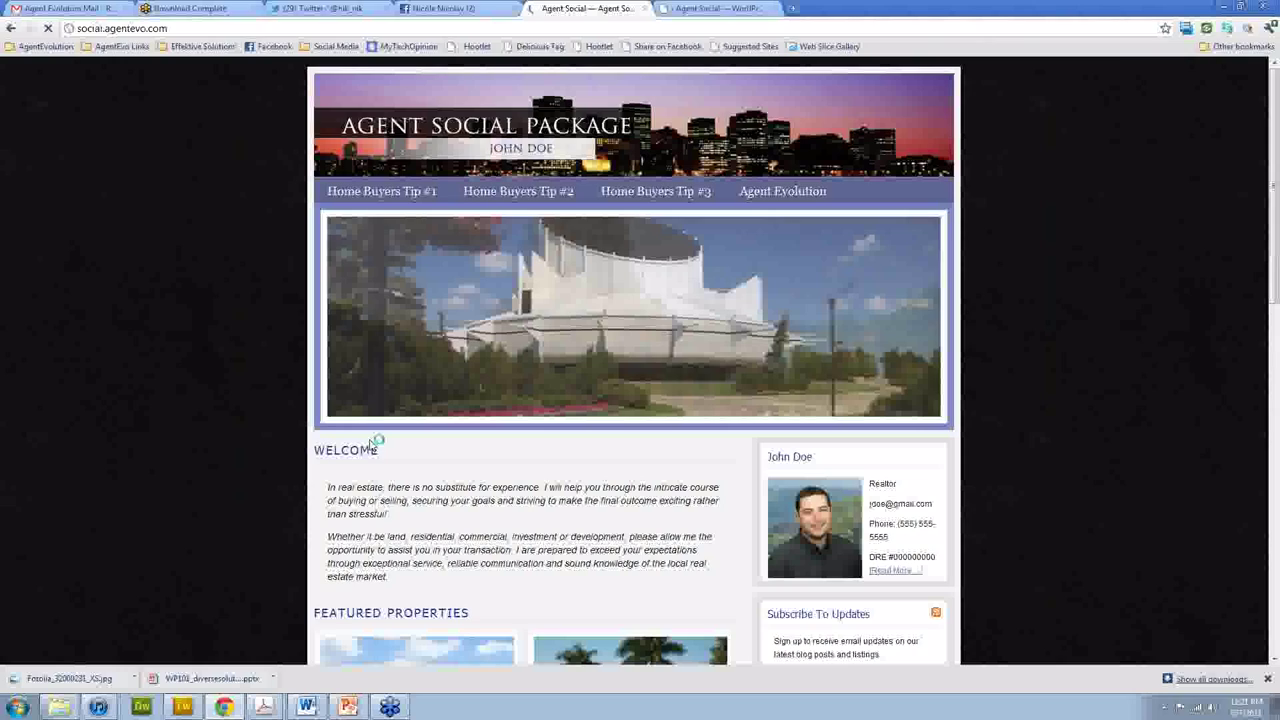
# Return to the menu editor, look over the categories that can be added to a menu, and open the Widgets page.
pyautogui.click(677, 8)
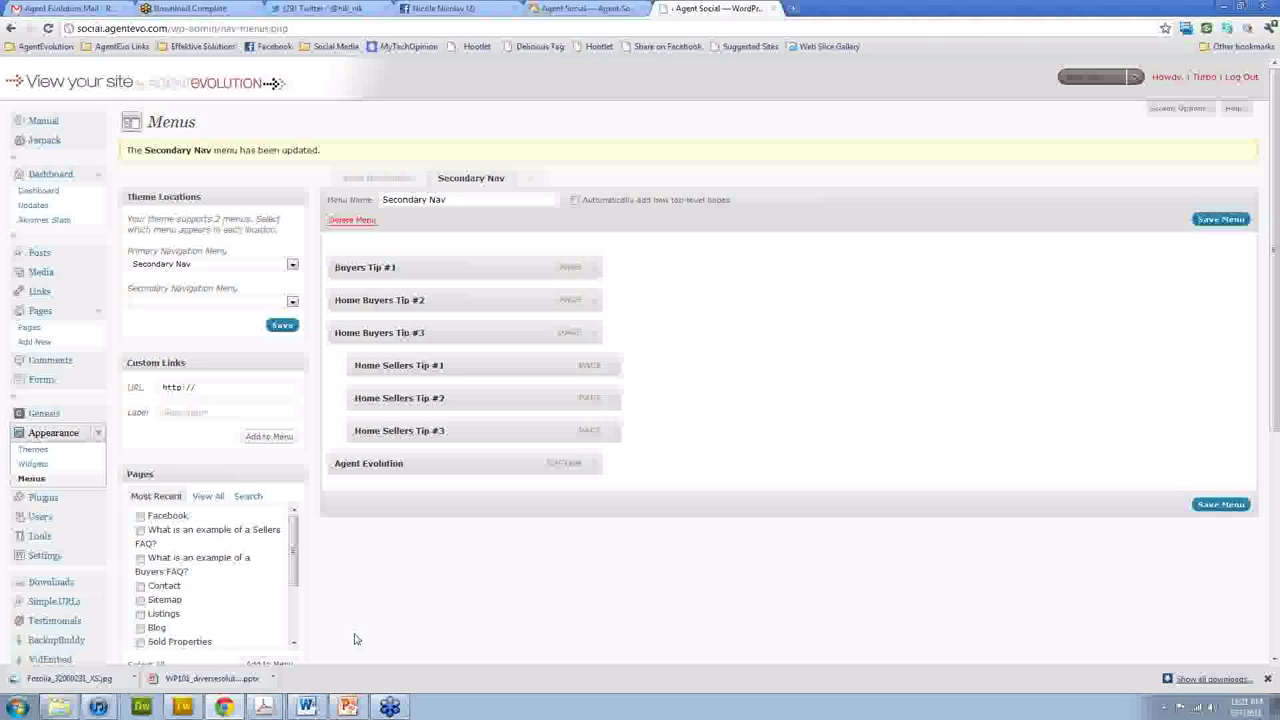
pyautogui.scroll(-3, 354, 639)
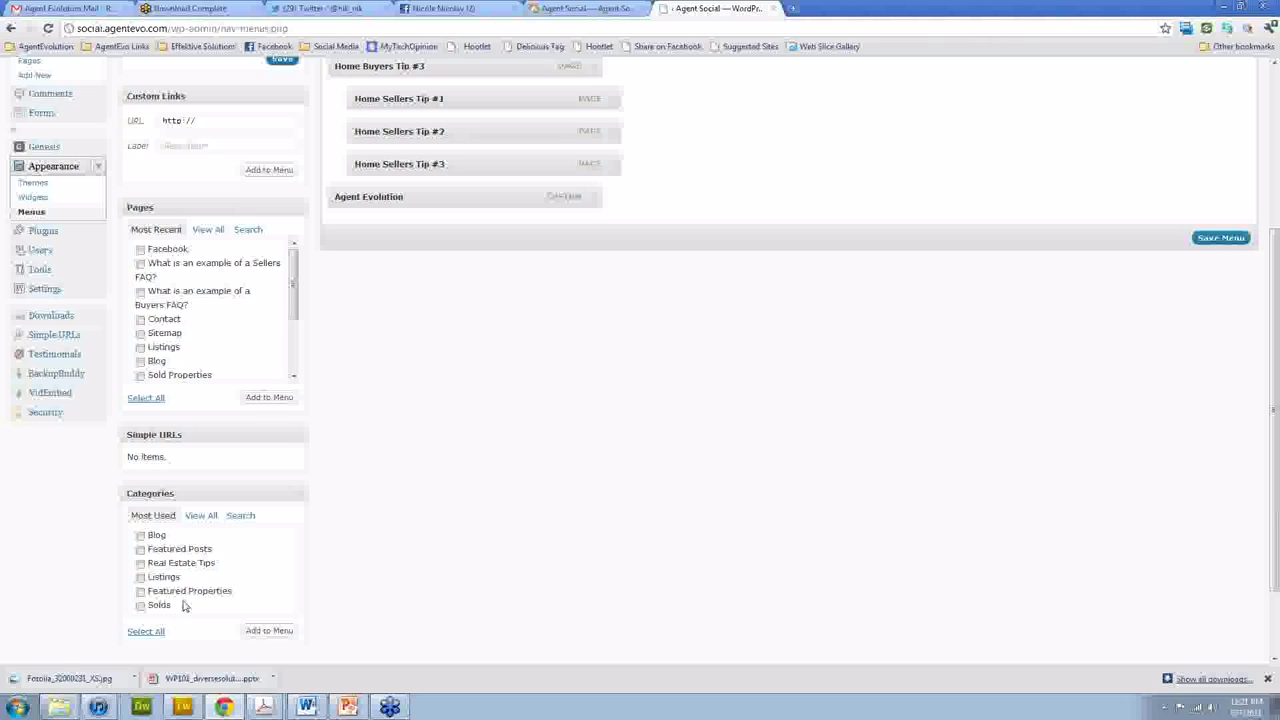
pyautogui.scroll(2, 120, 500)
pyautogui.click(40, 398)
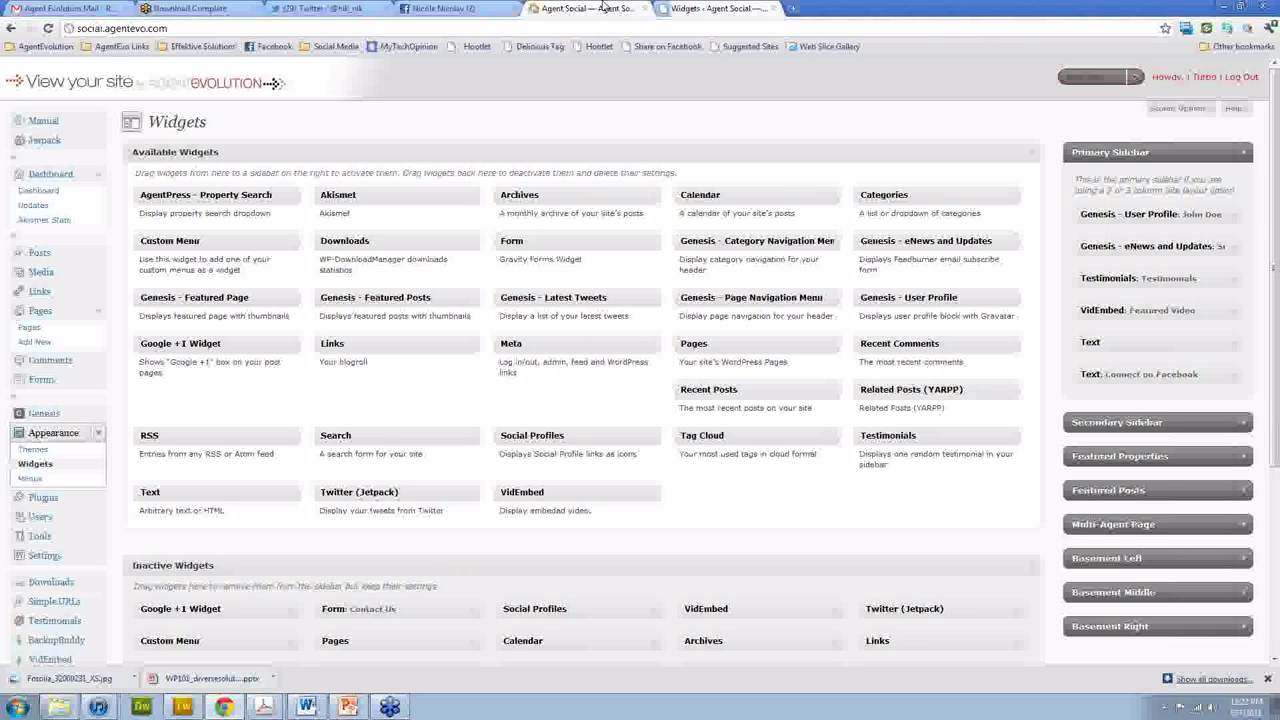
# Add a Custom Menu widget at the top of the Primary Sidebar, titled Nav Example and showing the Main Navigation menu, and save it.
pyautogui.click(605, 8)
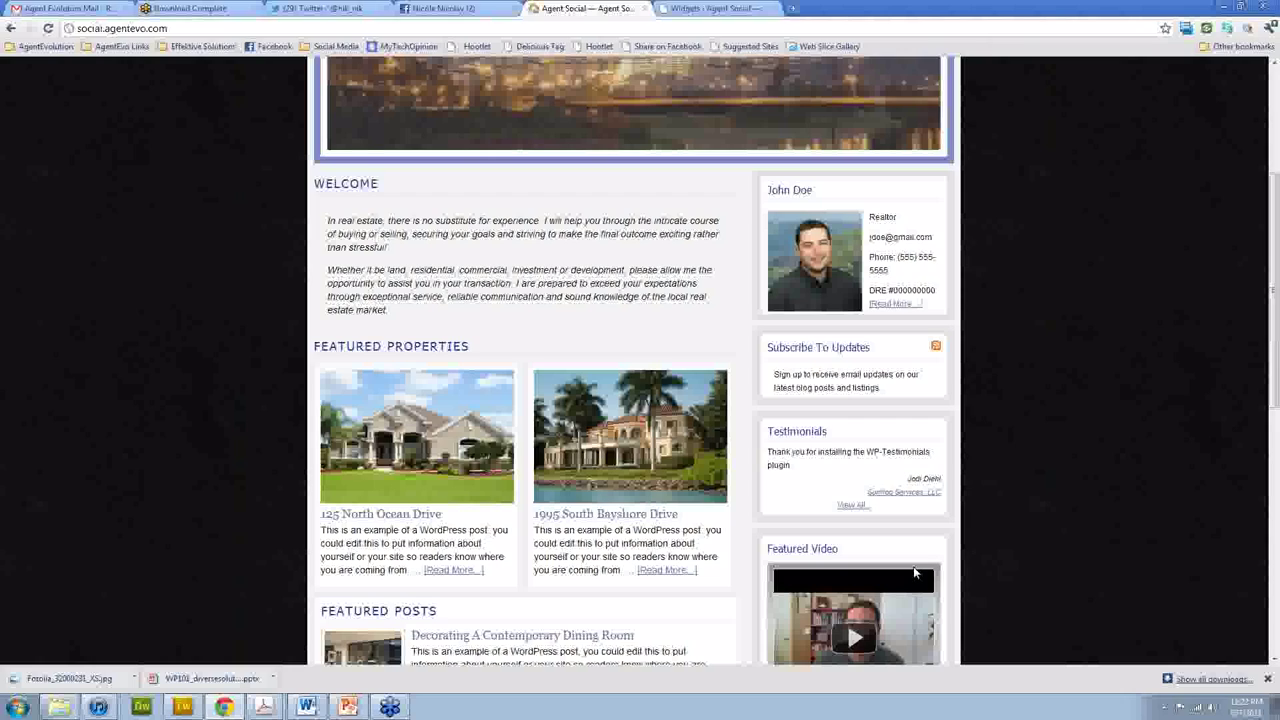
pyautogui.click(703, 12)
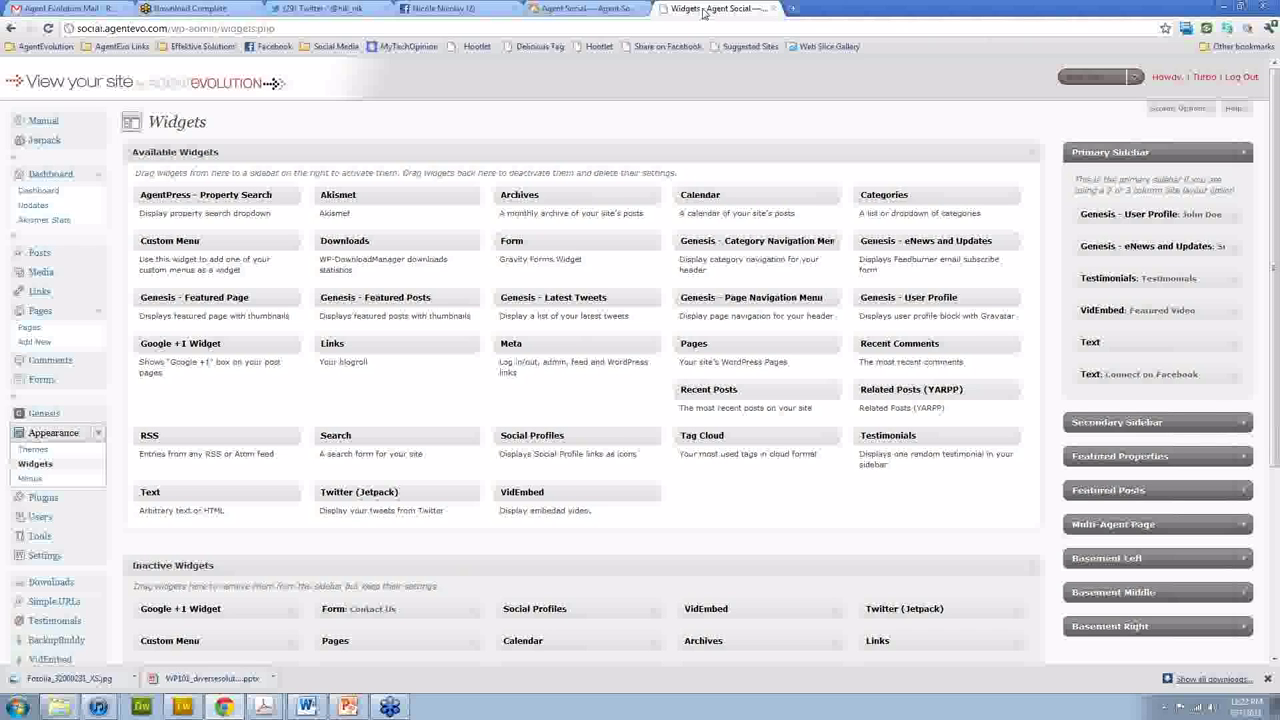
pyautogui.moveTo(170, 240); pyautogui.dragTo(1122, 391)
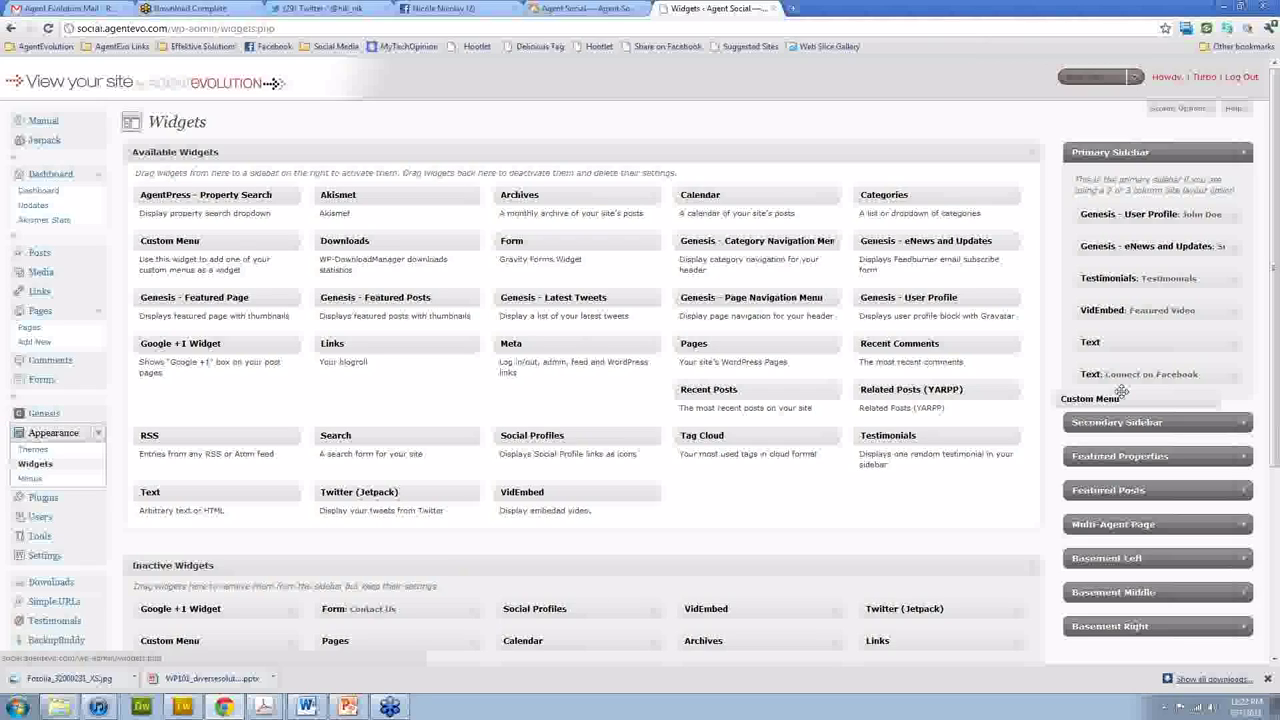
pyautogui.moveTo(1122, 391); pyautogui.dragTo(1120, 216)
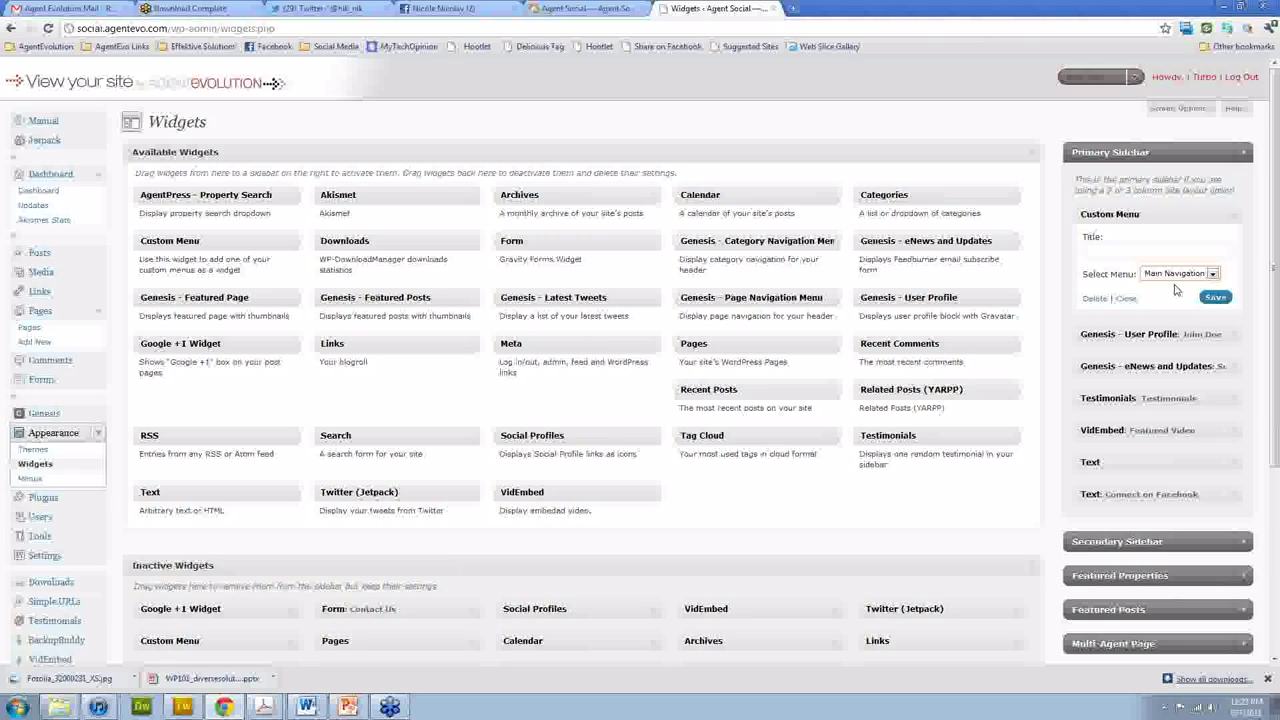
pyautogui.write('Nav Exam')
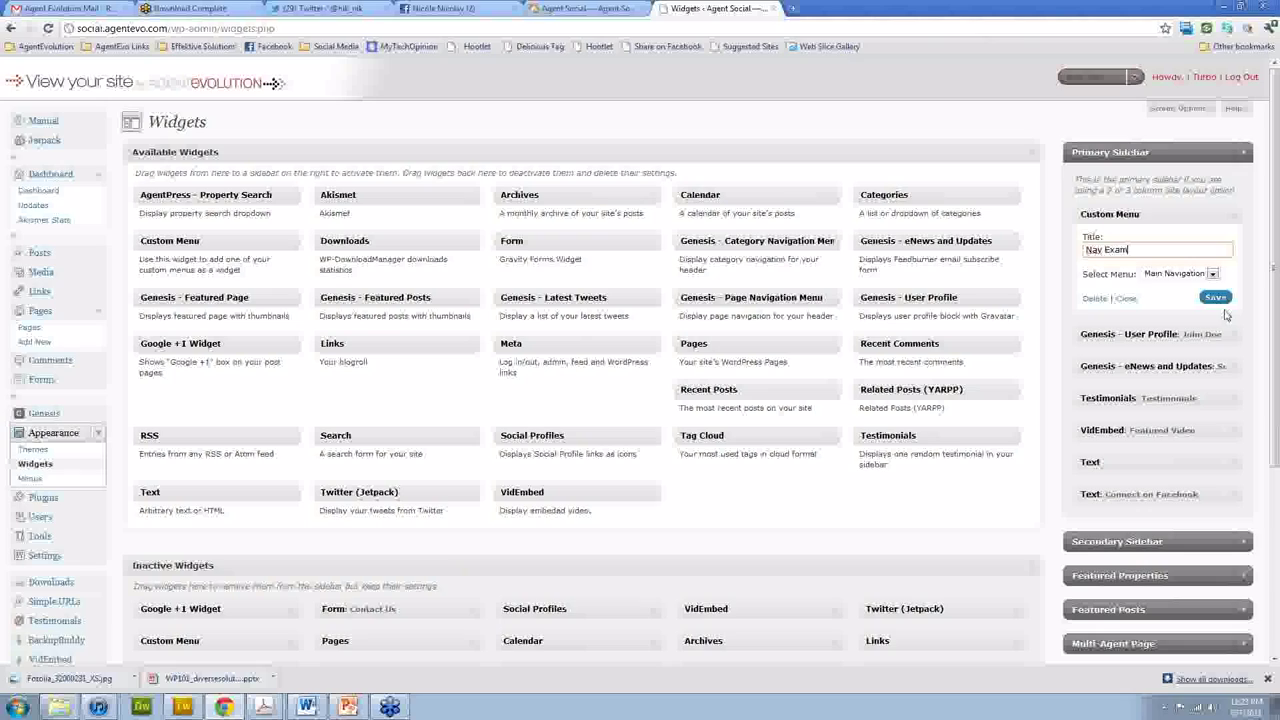
pyautogui.write('ple')
# Check the Nav Example menu in the sidebar of the reloaded live home page, and close the home and Widgets pages.
pyautogui.click(585, 8)
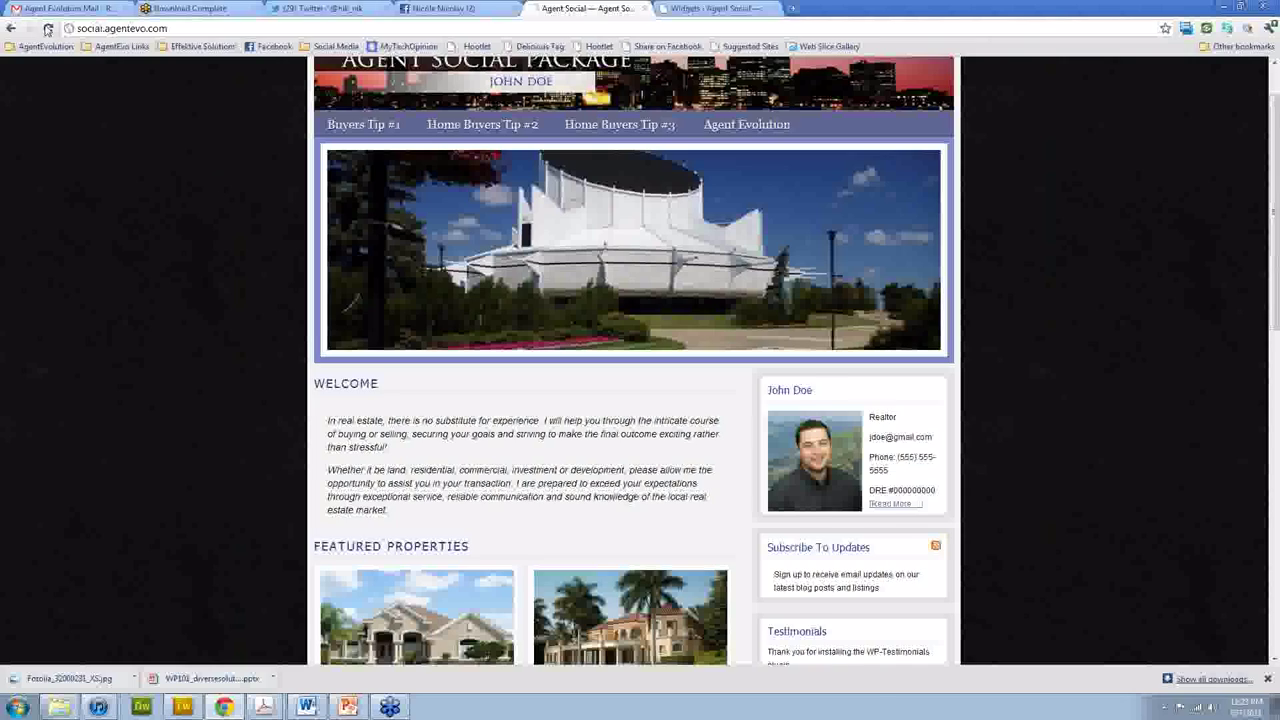
pyautogui.click(47, 28)
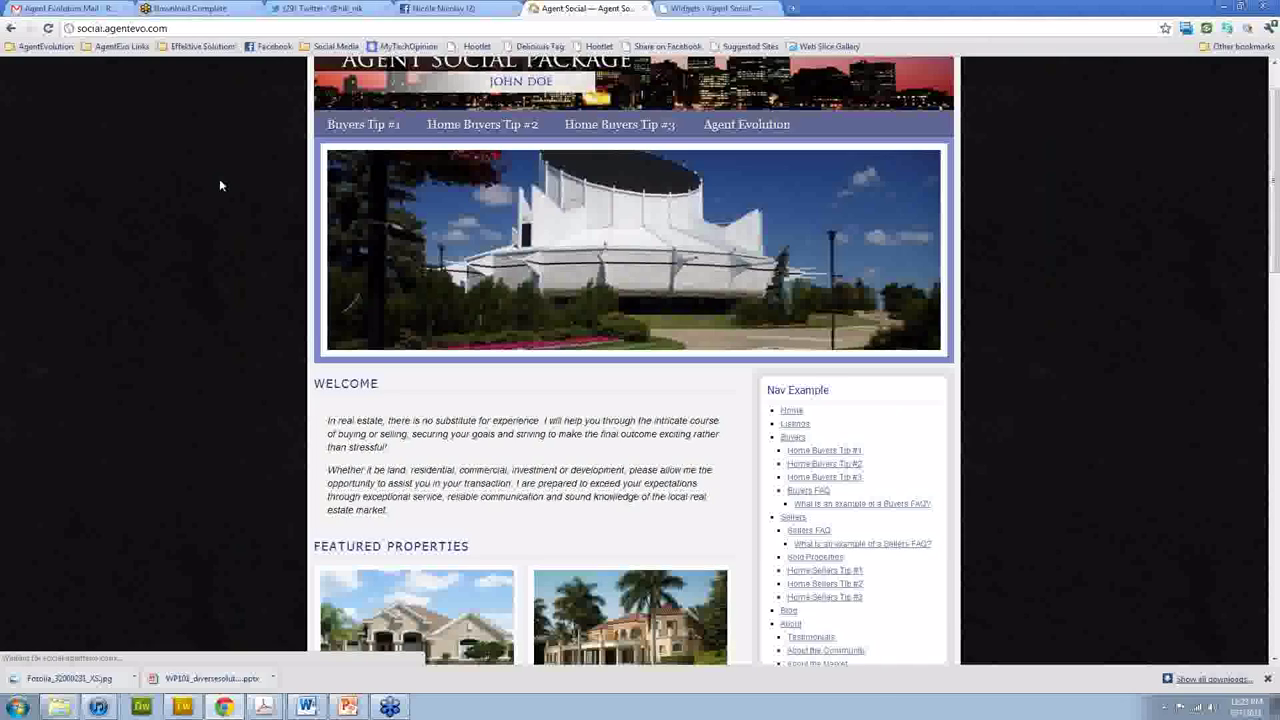
pyautogui.scroll(-2, 219, 178)
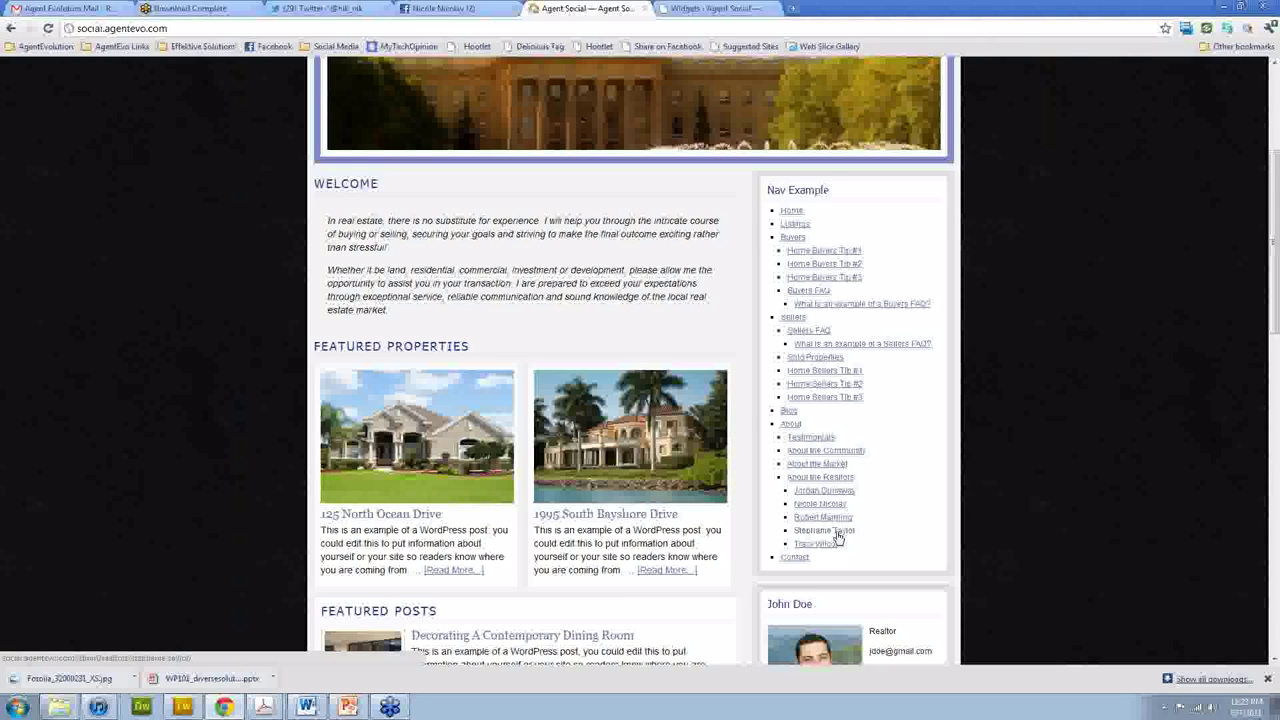
pyautogui.scroll(1, 847, 531)
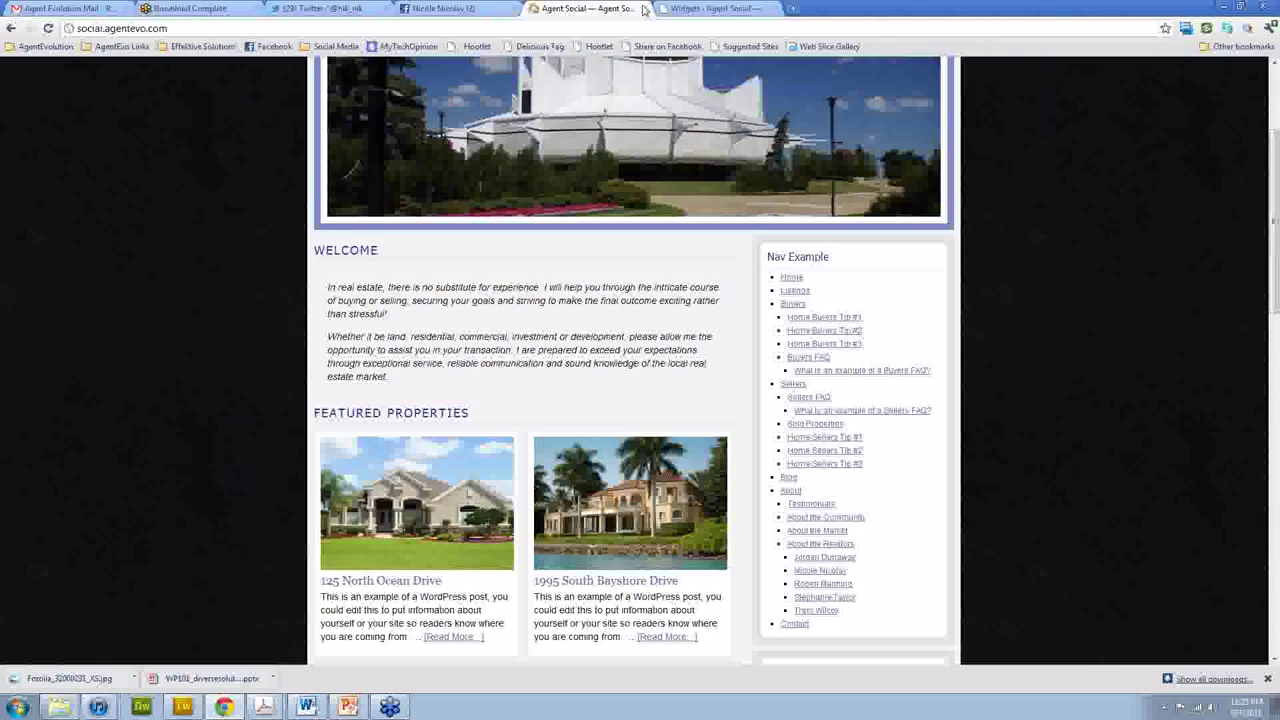
pyautogui.doubleClick(645, 9)
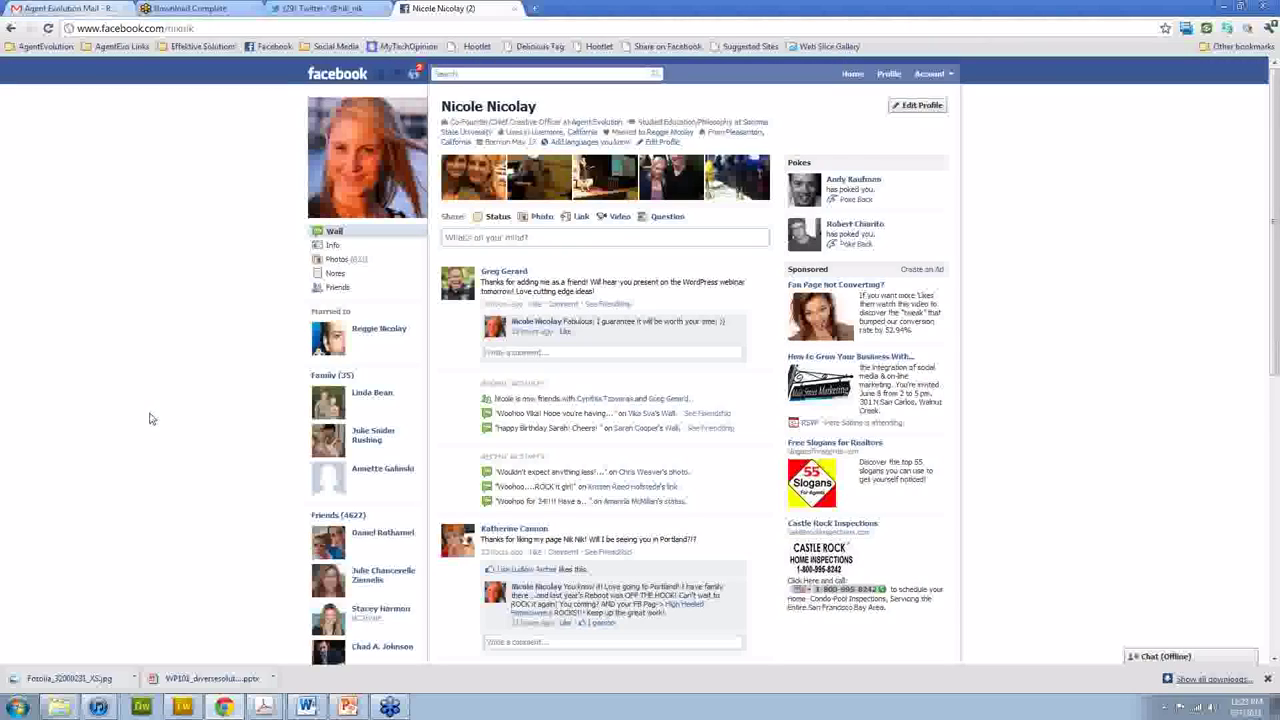